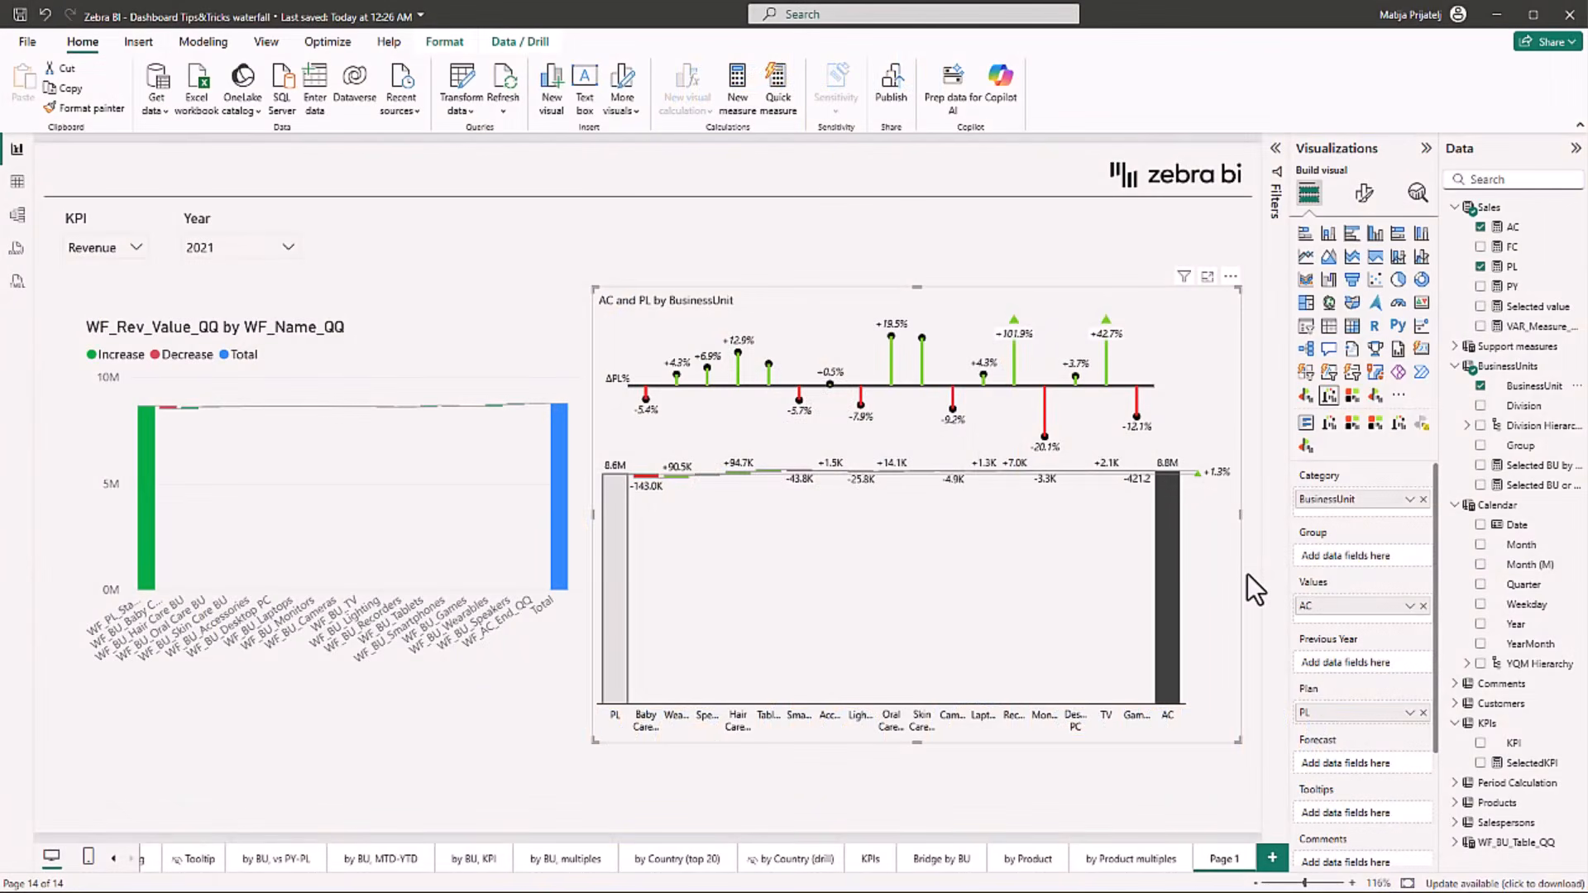
# Break the value axis of the AC and PL waterfall and move BusinessUnit from Category to Group
pyautogui.click(1166, 595)
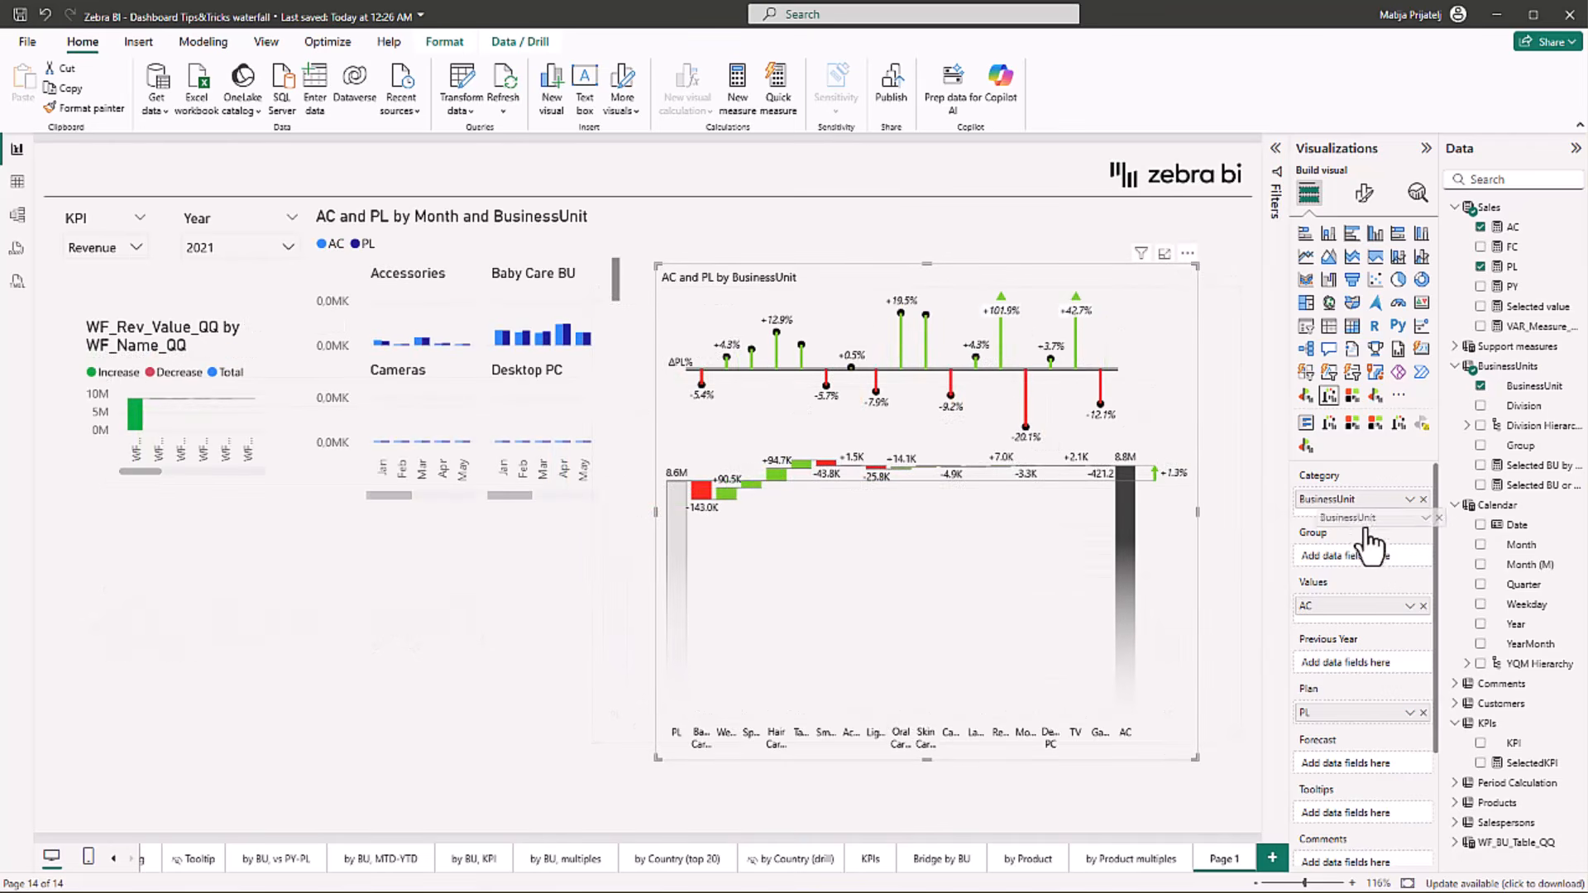
pyautogui.moveTo(1332, 498); pyautogui.dragTo(1348, 569)
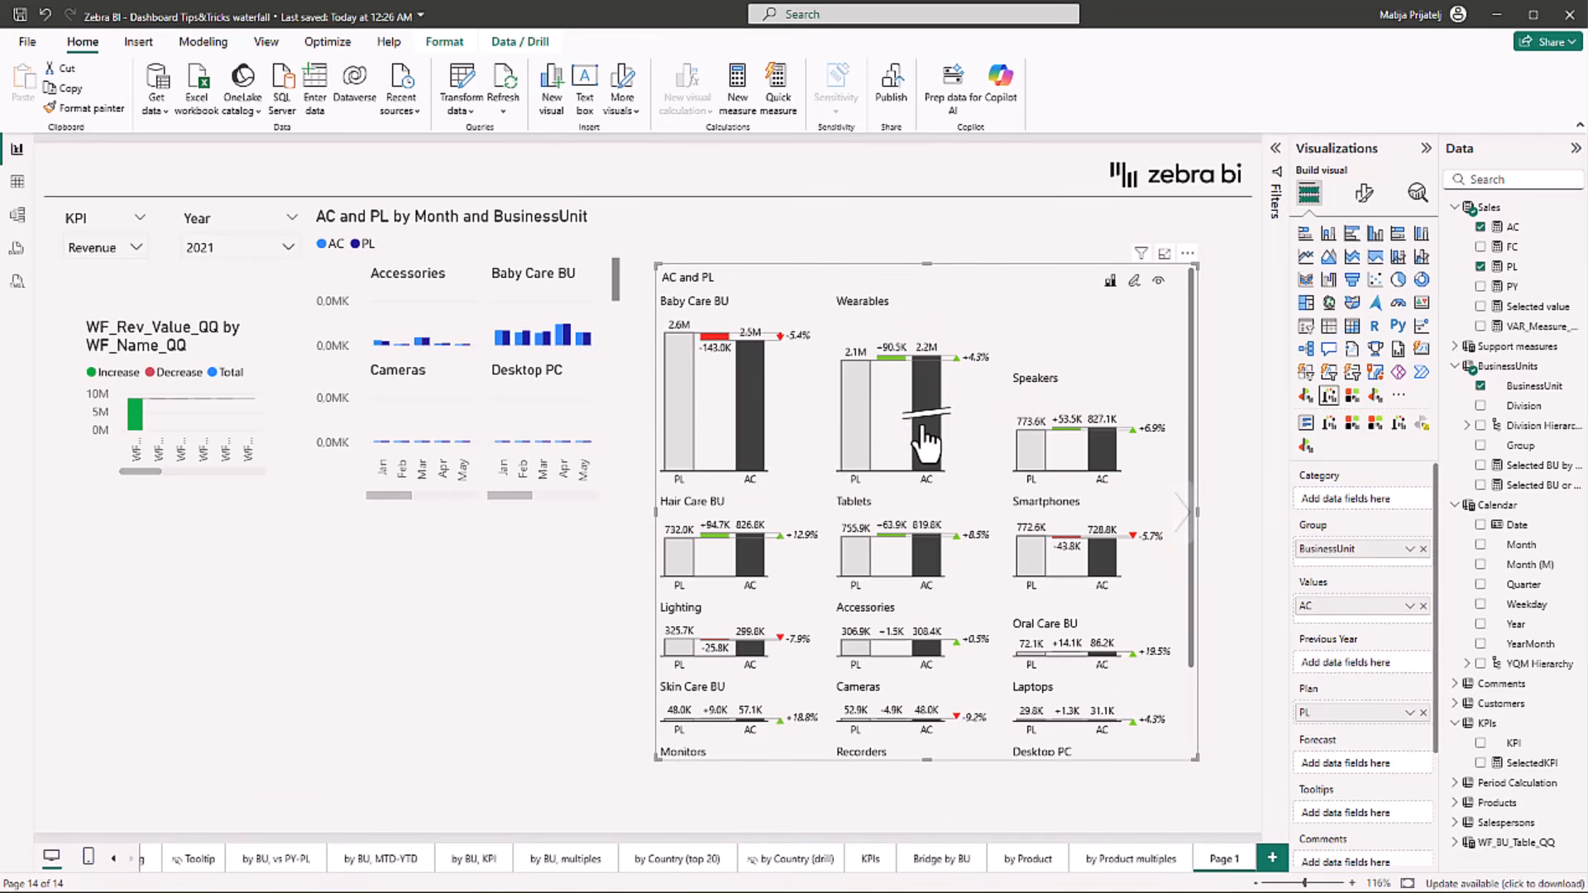
pyautogui.moveTo(933, 447)
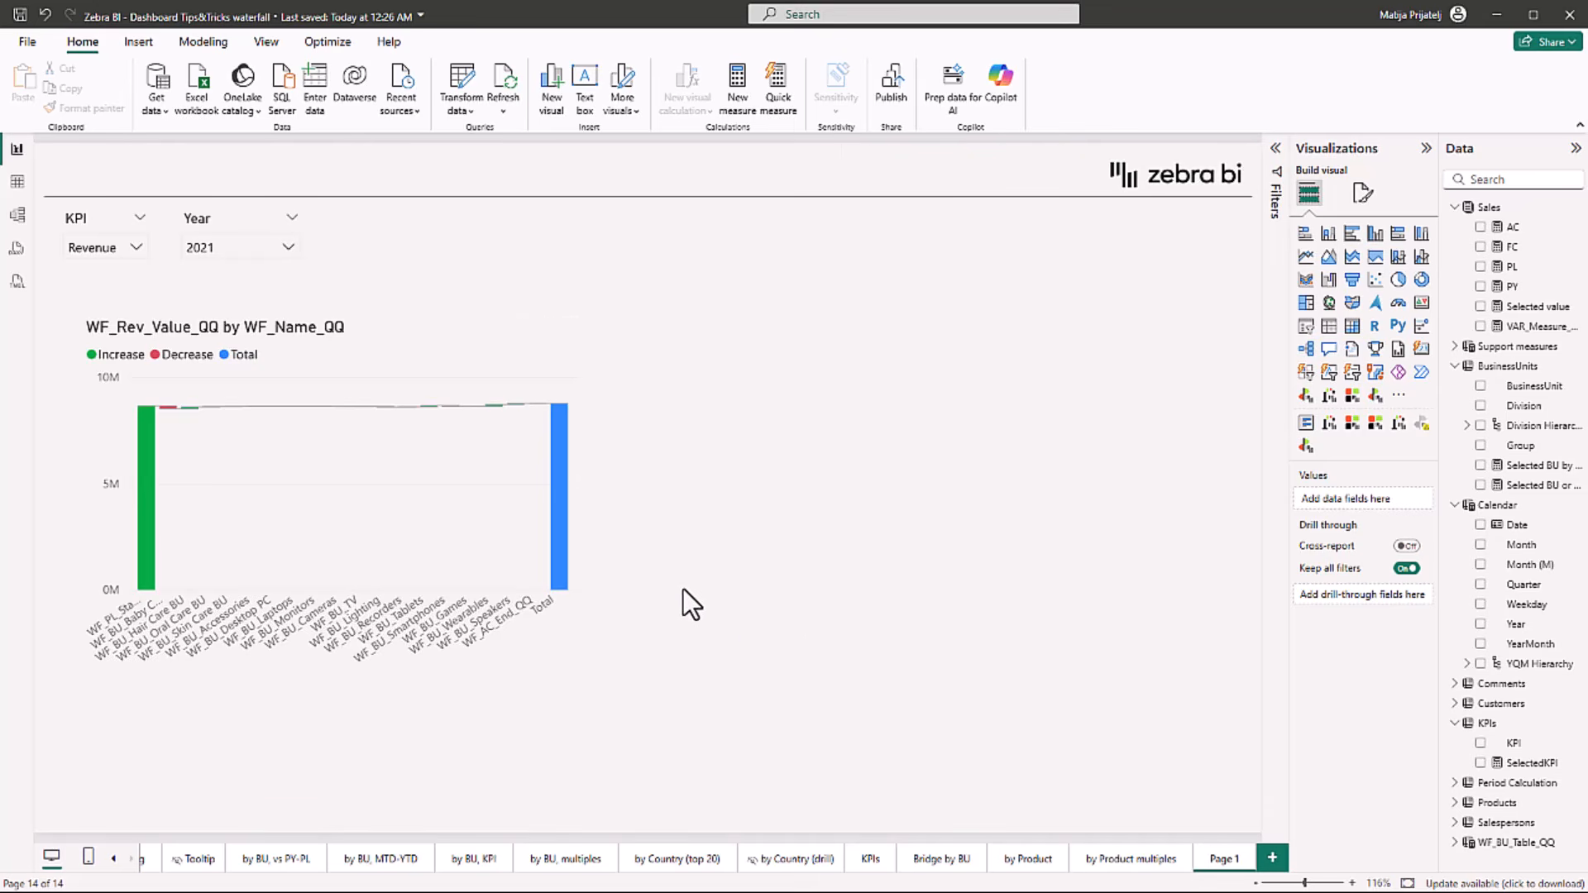
# Examine the tables and relationships in the data model, including WF_BU_Table_QQ, and return to the report page
pyautogui.click(18, 215)
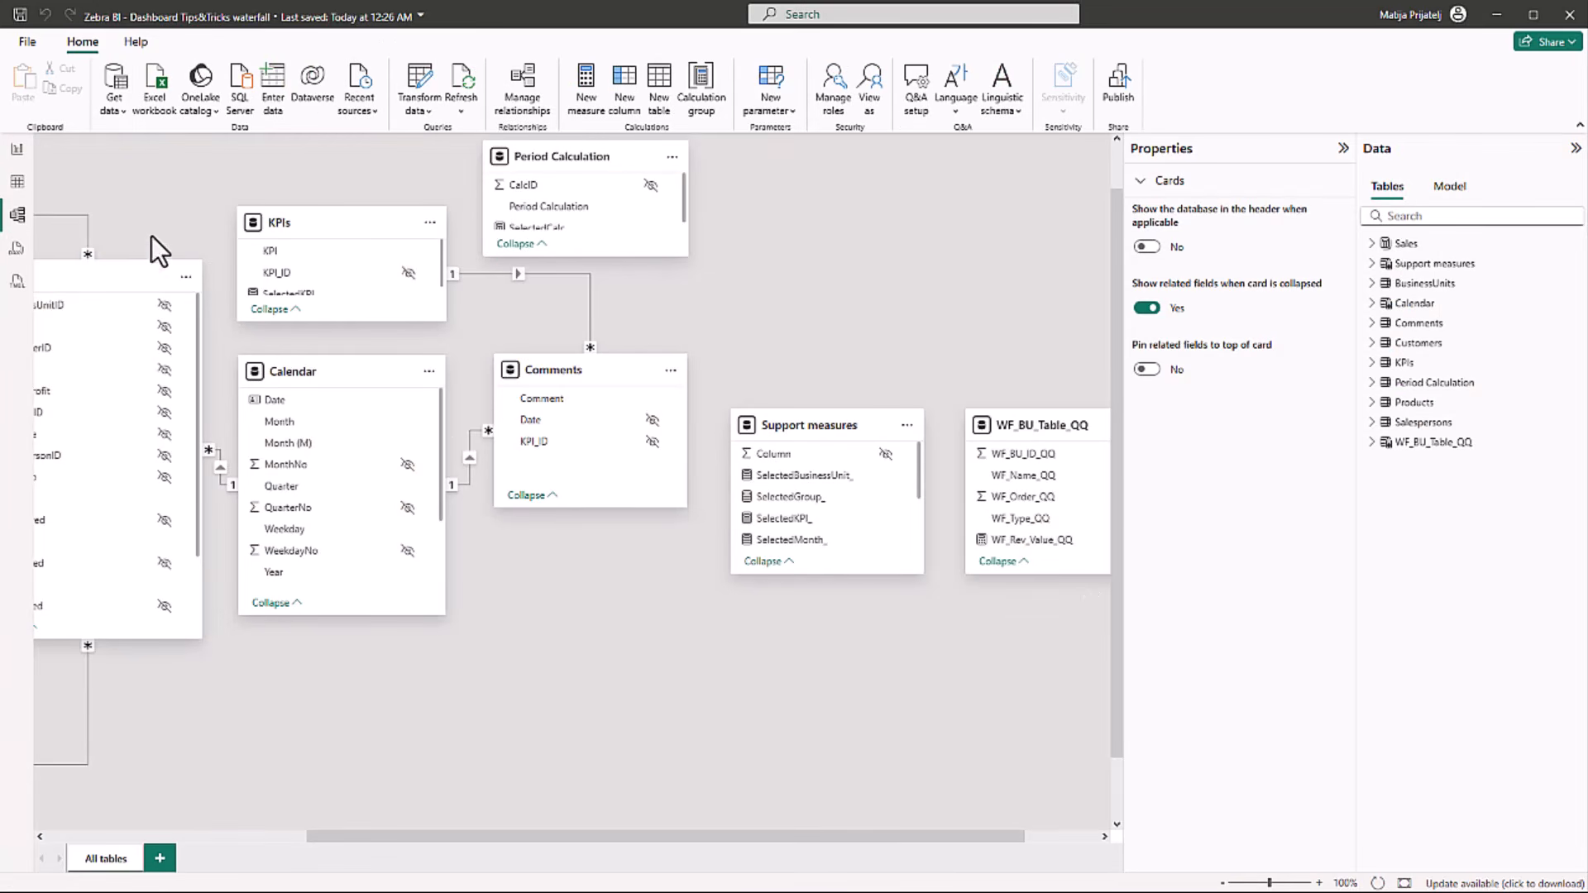
pyautogui.click(22, 159)
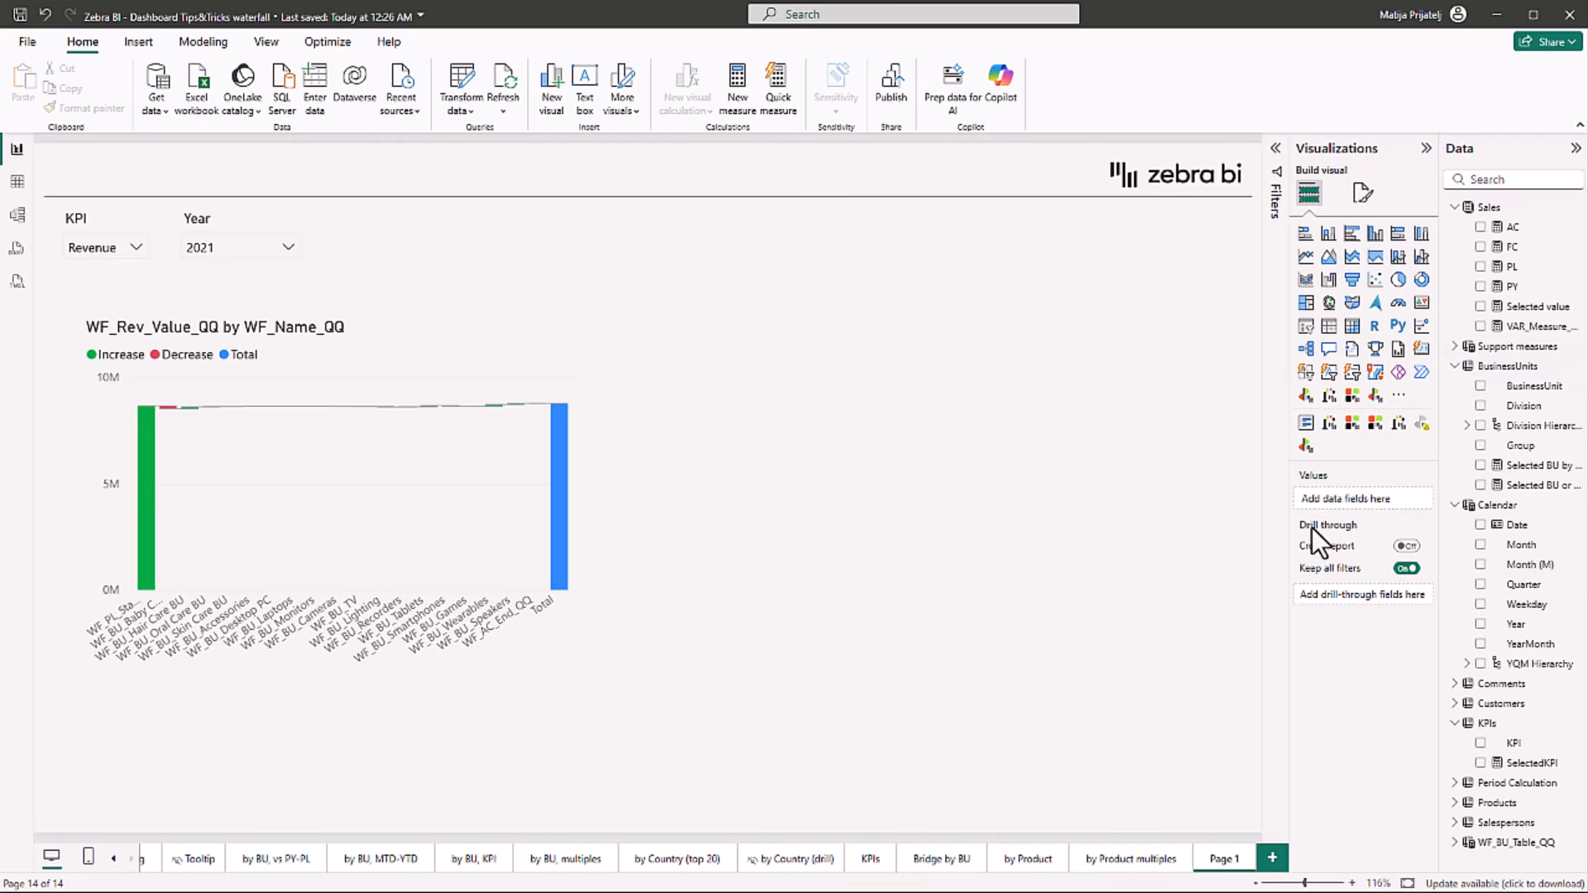
# Build a large Zebra BI Charts visual beside the existing waterfall with AC as Values, PL as Plan and BusinessUnit as Category
pyautogui.click(1329, 396)
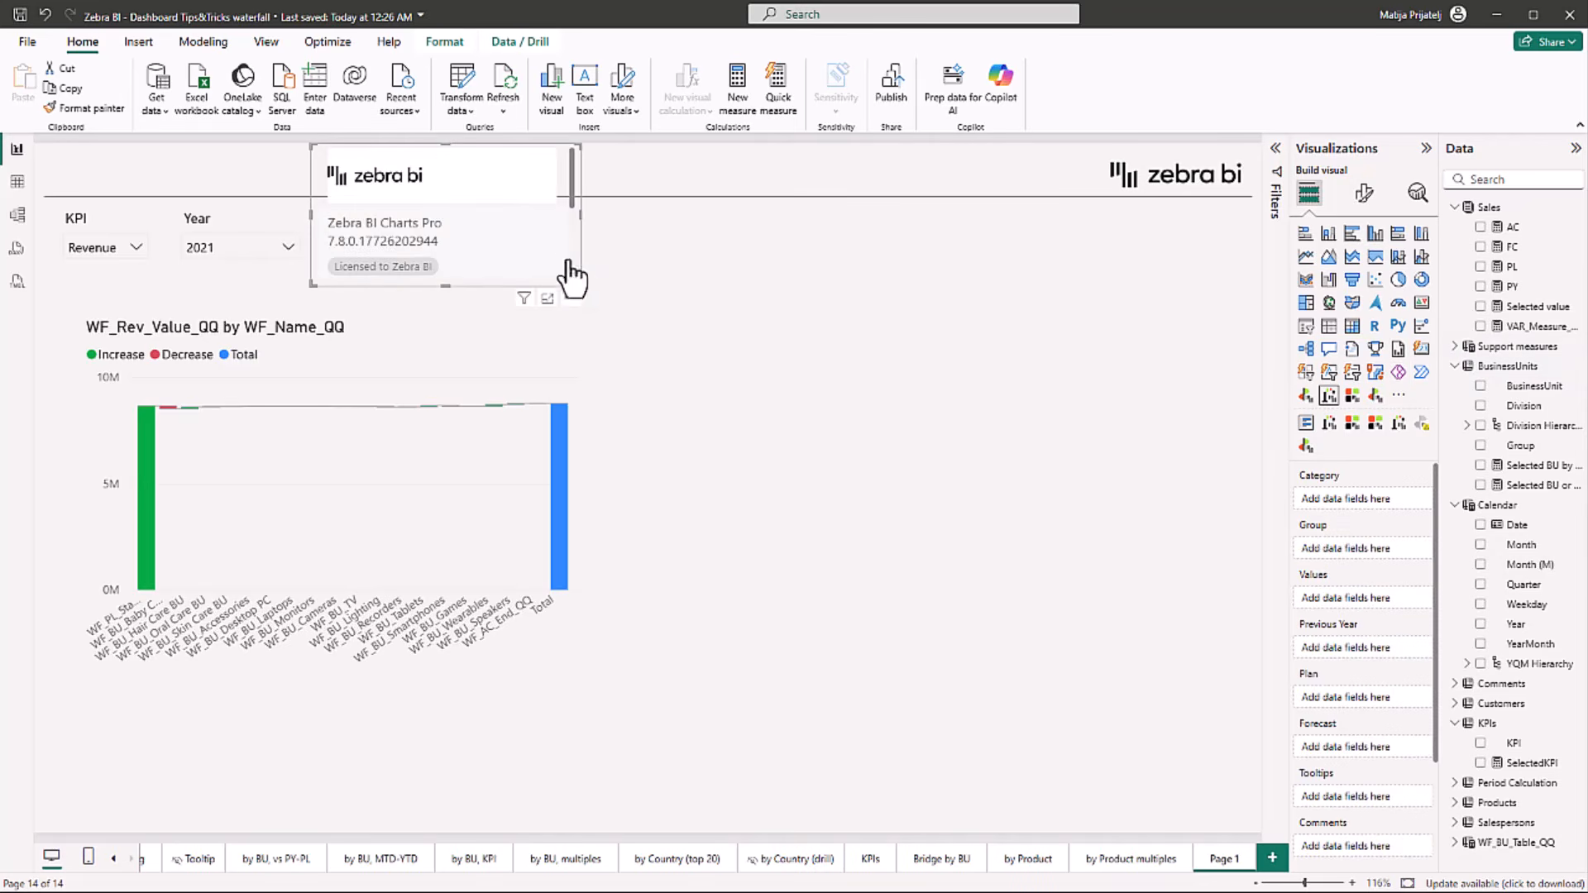
pyautogui.moveTo(580, 256); pyautogui.dragTo(1238, 742)
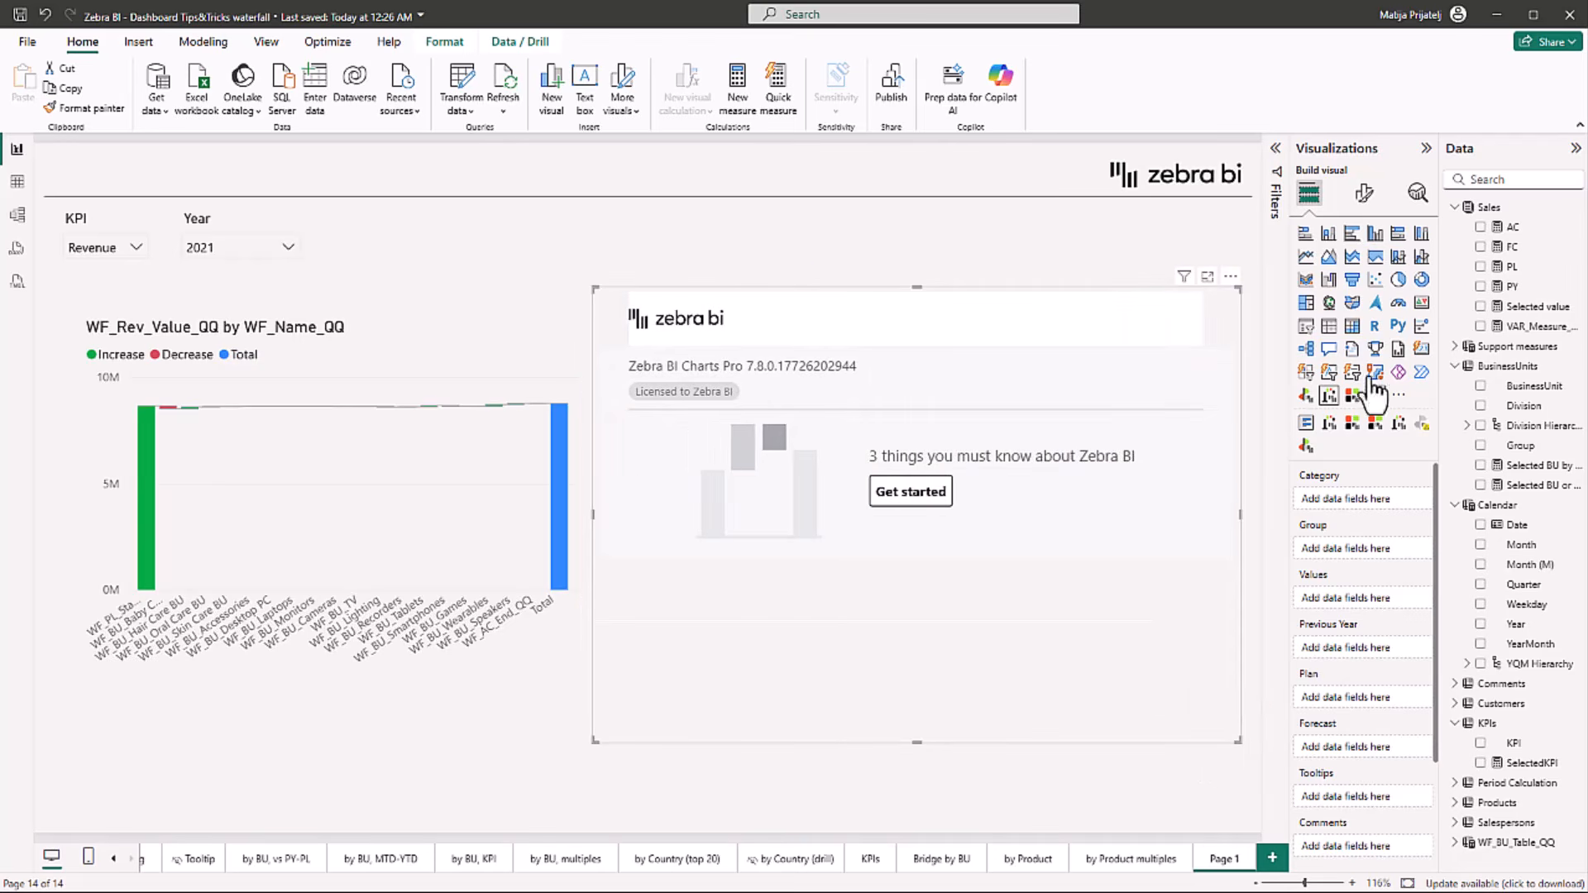
pyautogui.moveTo(1504, 228); pyautogui.dragTo(1368, 597)
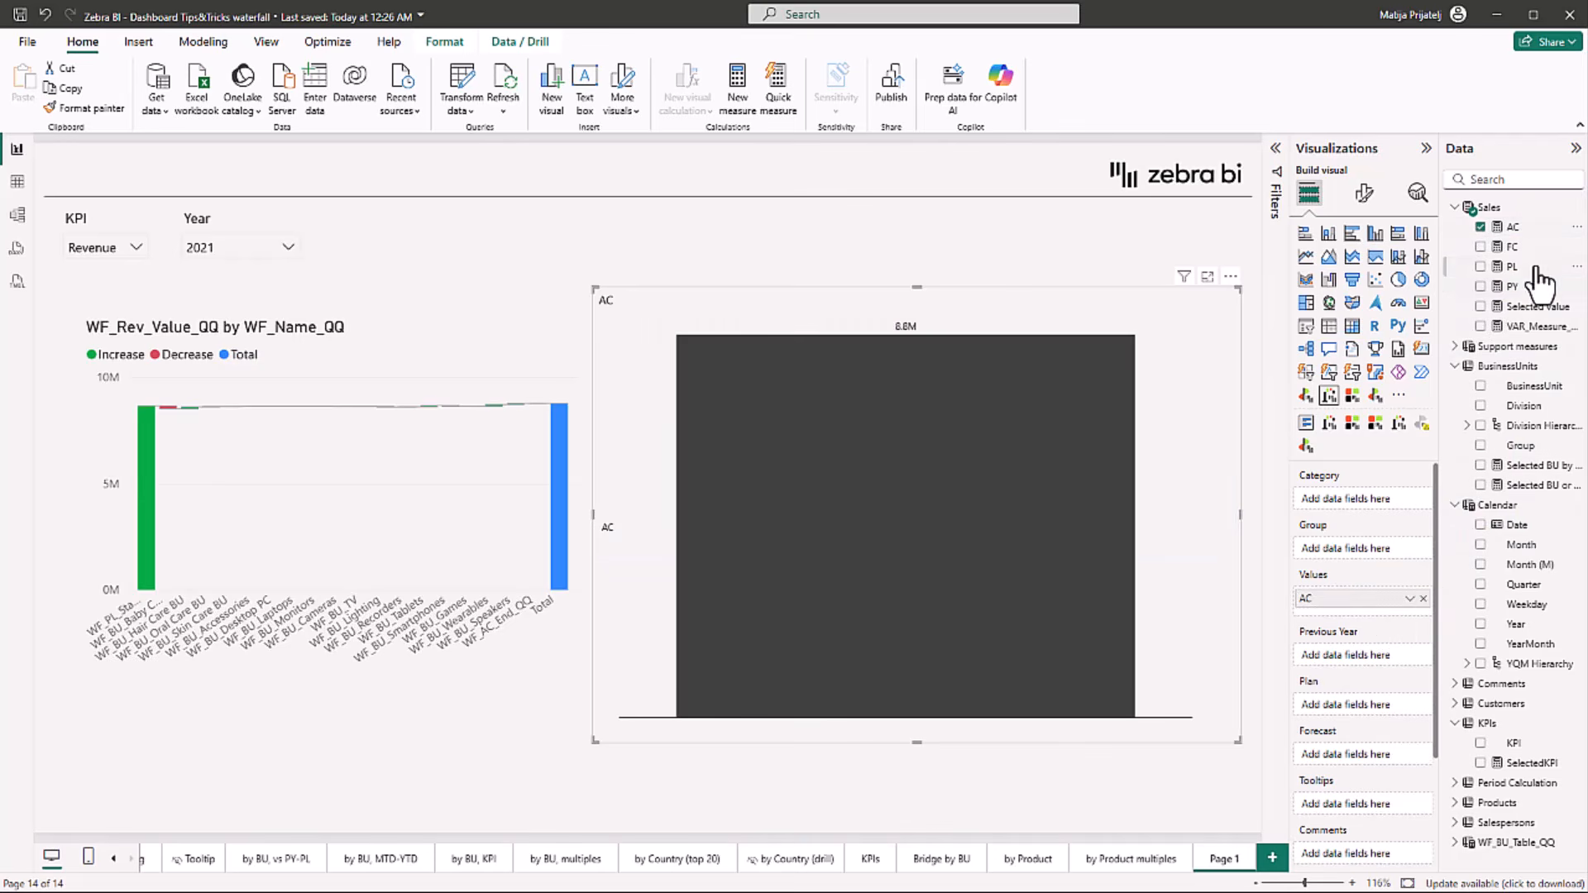
pyautogui.moveTo(1537, 268); pyautogui.dragTo(1381, 713)
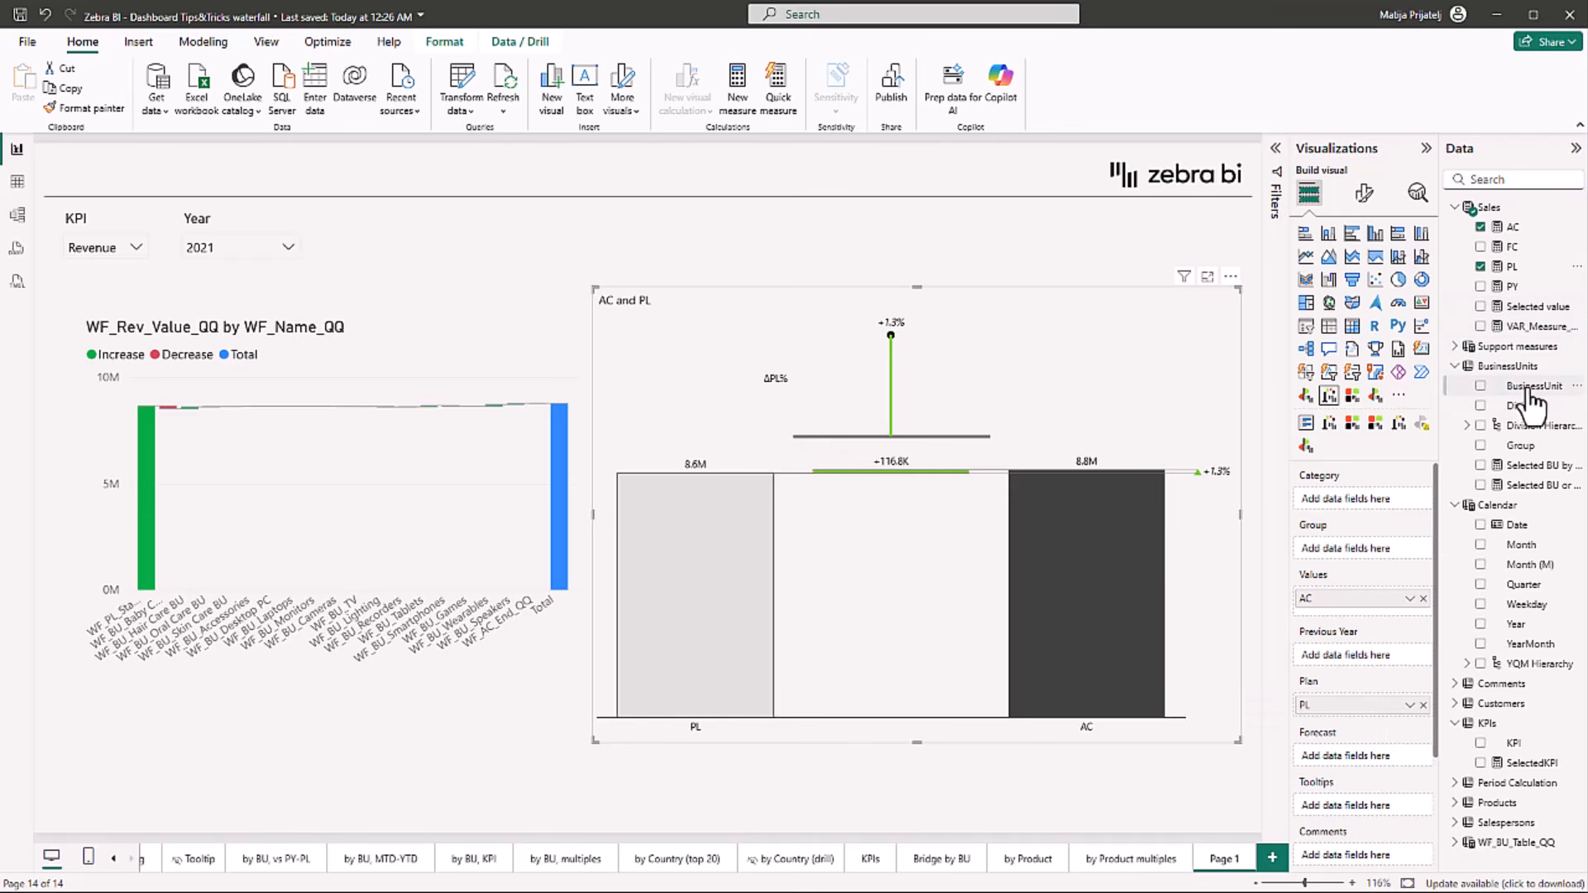
pyautogui.moveTo(1530, 399); pyautogui.dragTo(1357, 501)
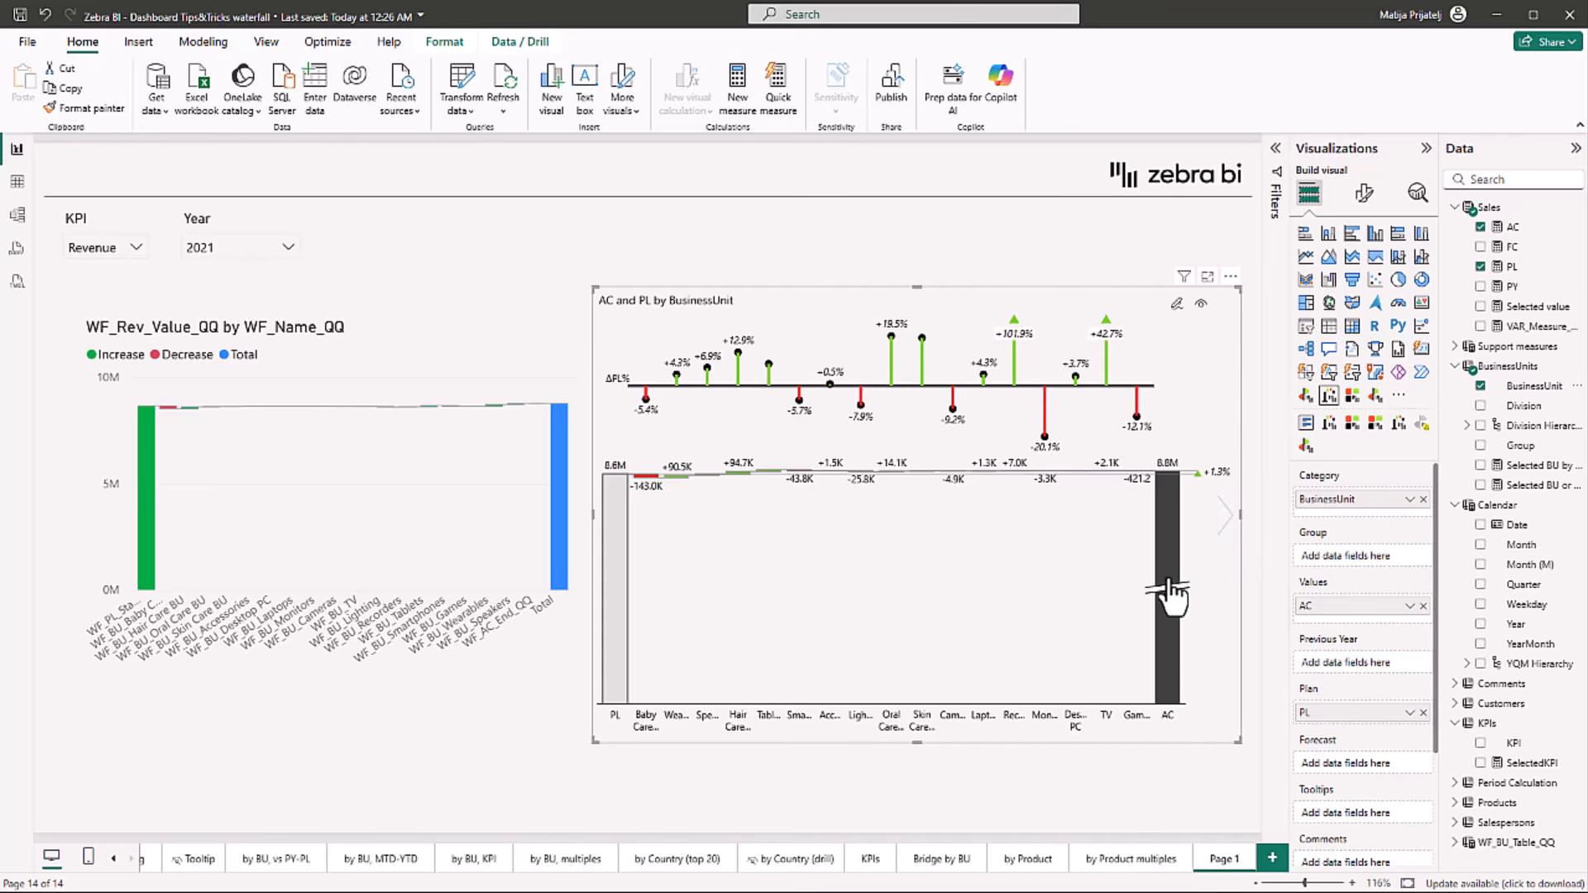
# Apply an axis break to the AC and PL by BusinessUnit chart, switching it off and on again to compare both views
pyautogui.moveTo(1165, 597)
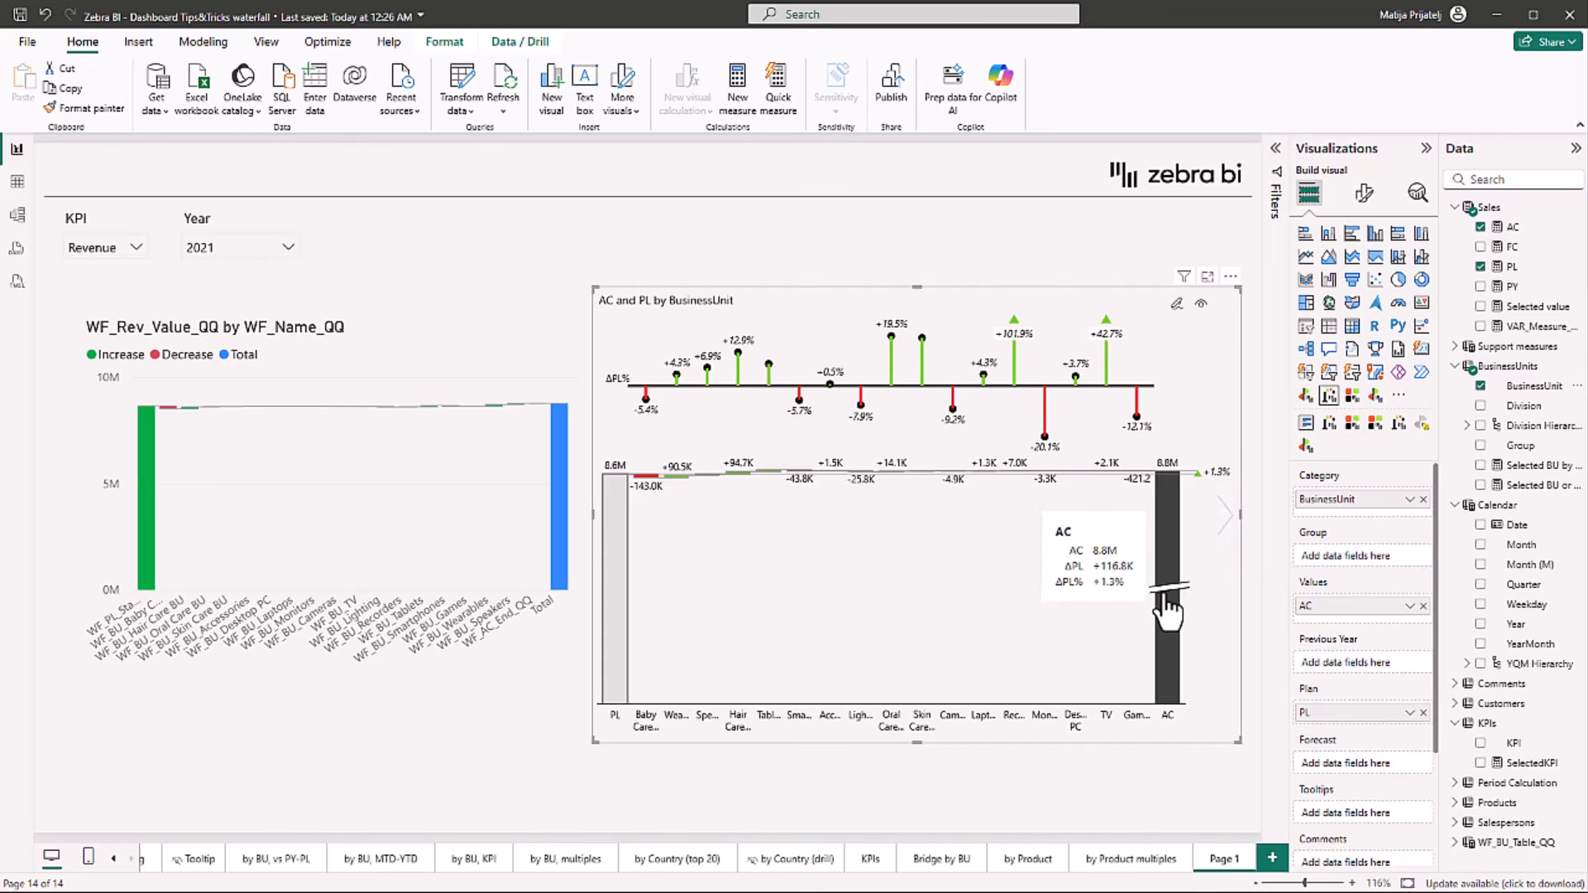
pyautogui.click(1165, 597)
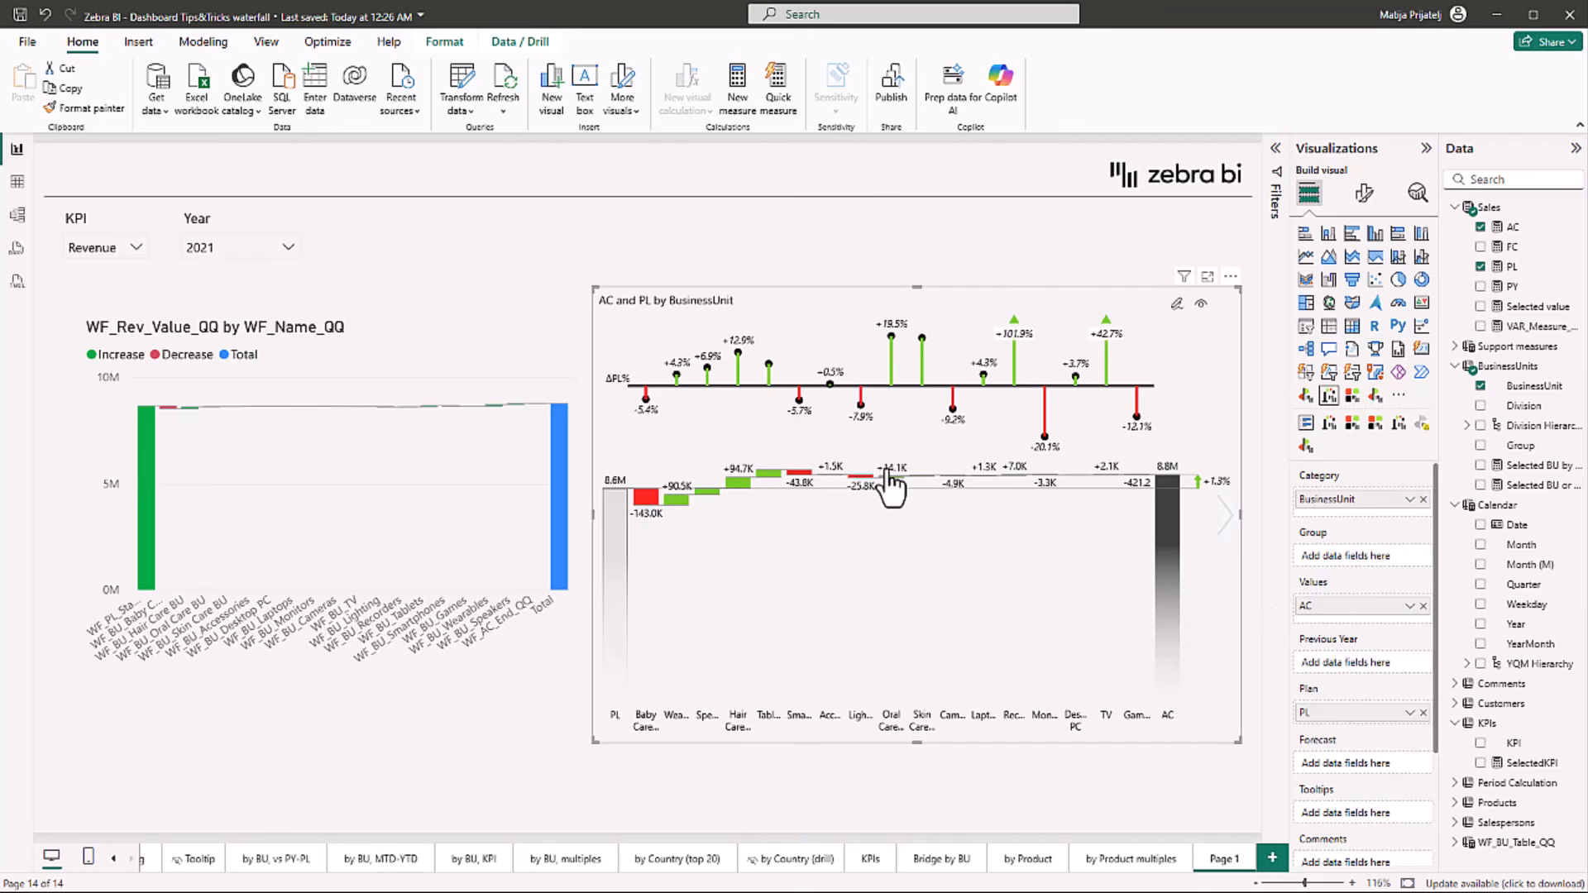
pyautogui.moveTo(642, 514)
pyautogui.click(1172, 624)
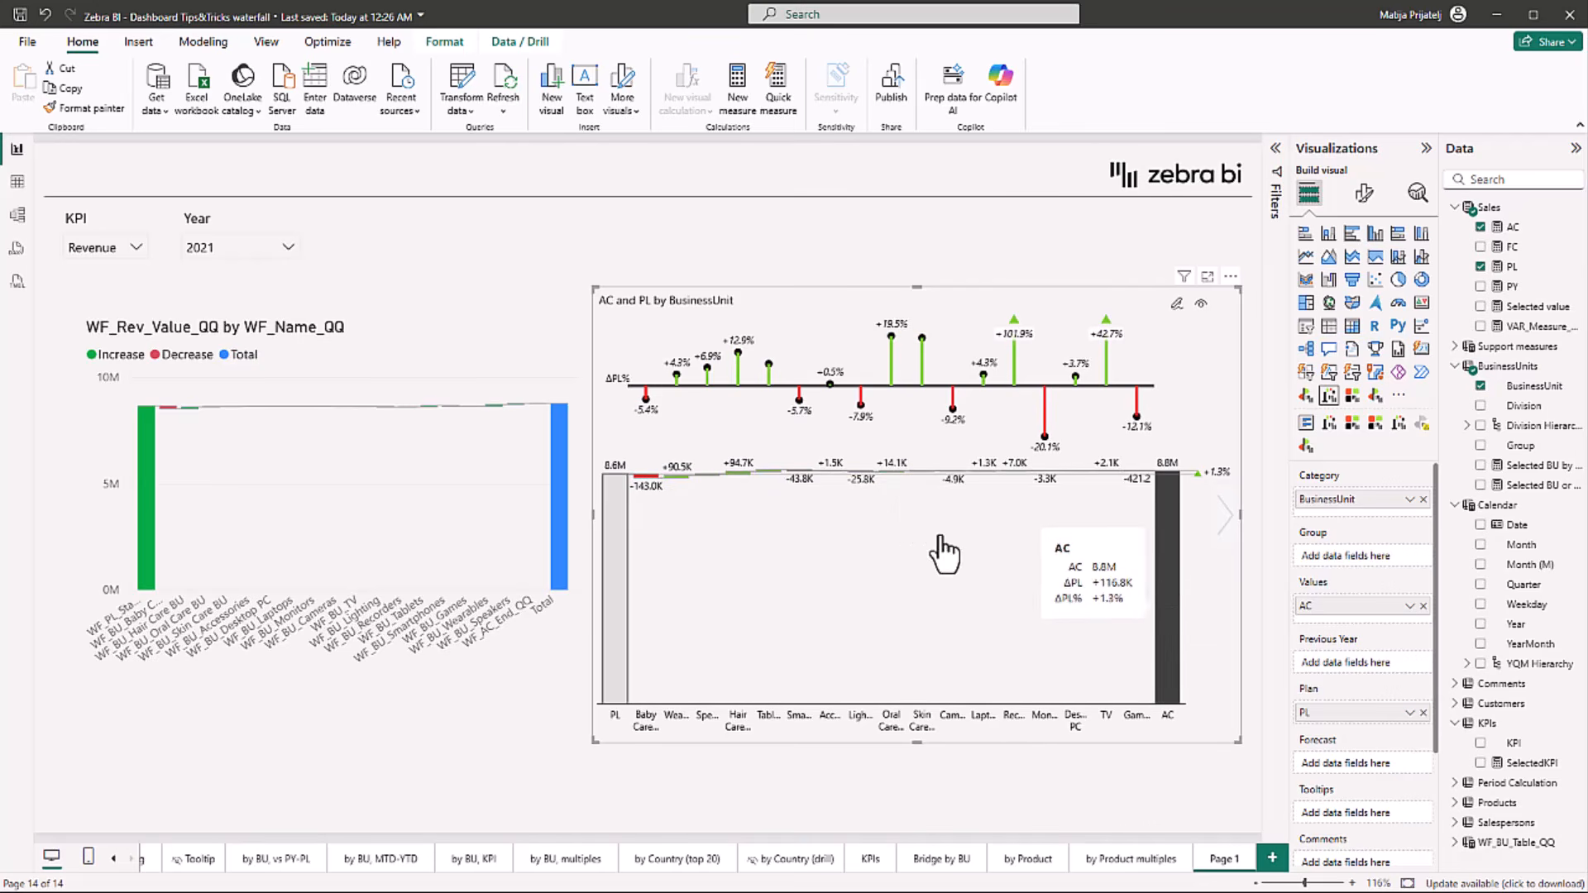
pyautogui.click(1158, 635)
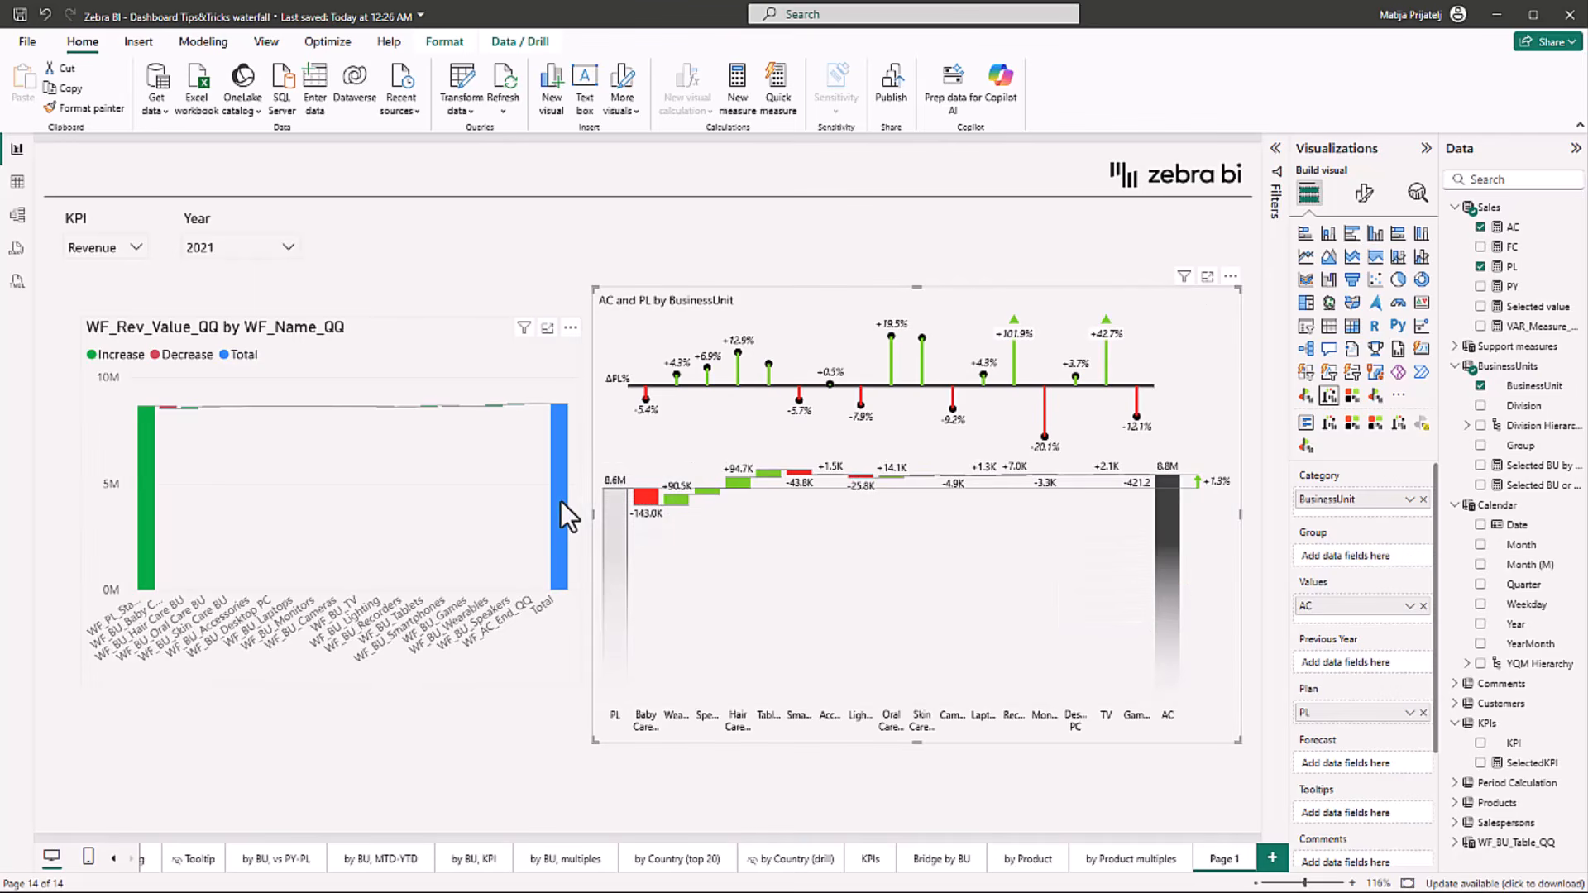
pyautogui.moveTo(561, 501)
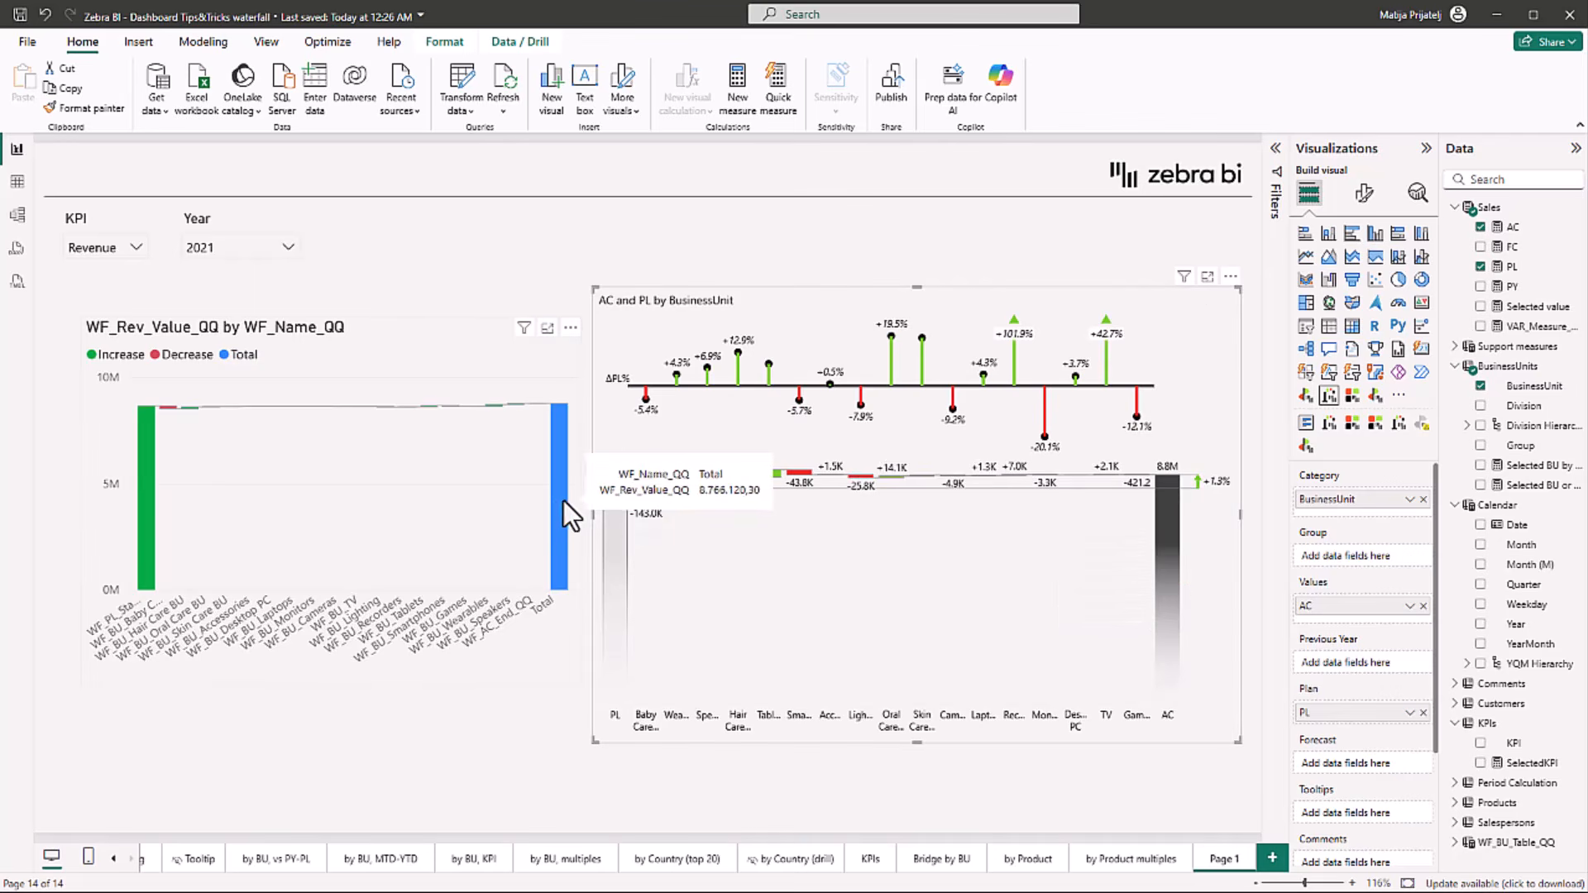
pyautogui.moveTo(1138, 638)
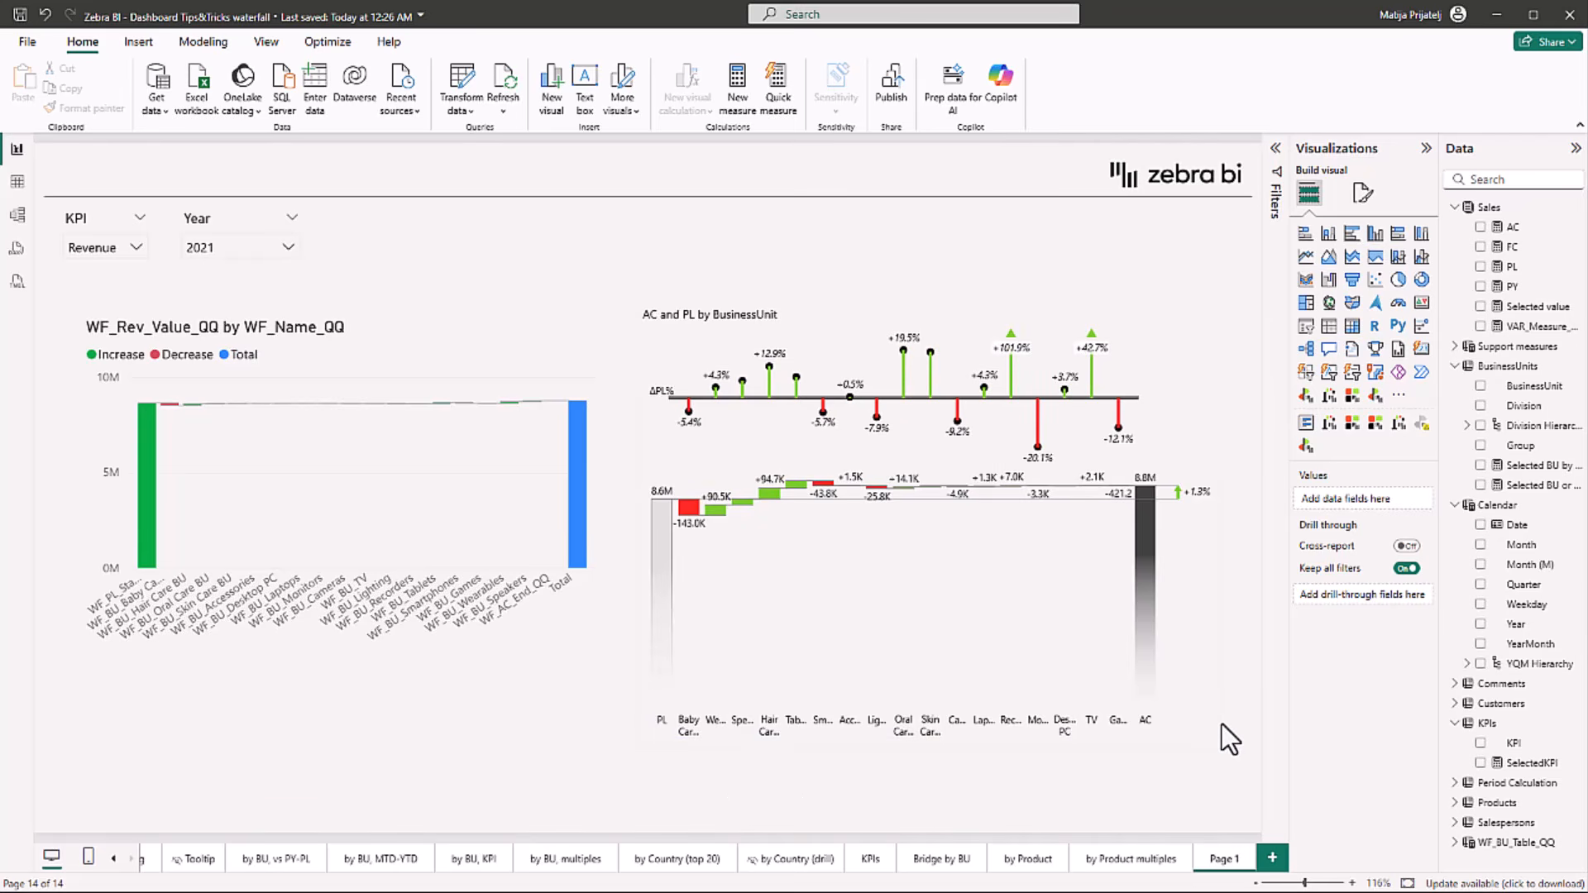
# Enable Show vertical axis in the chart settings of the AC and PL by BusinessUnit chart and narrow the visual
pyautogui.click(938, 536)
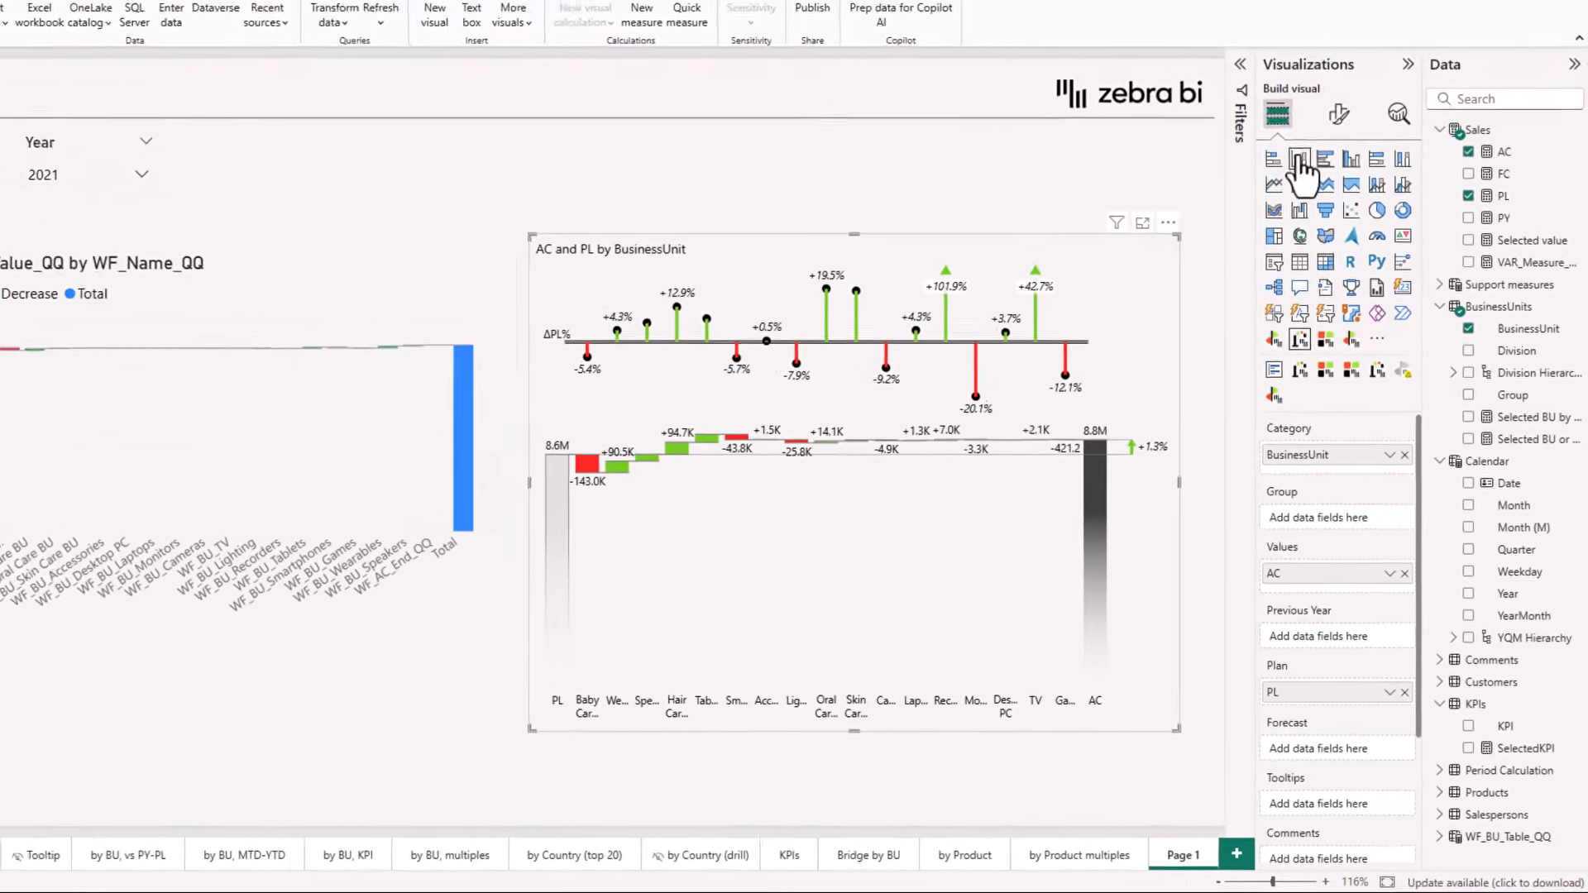
pyautogui.click(1338, 114)
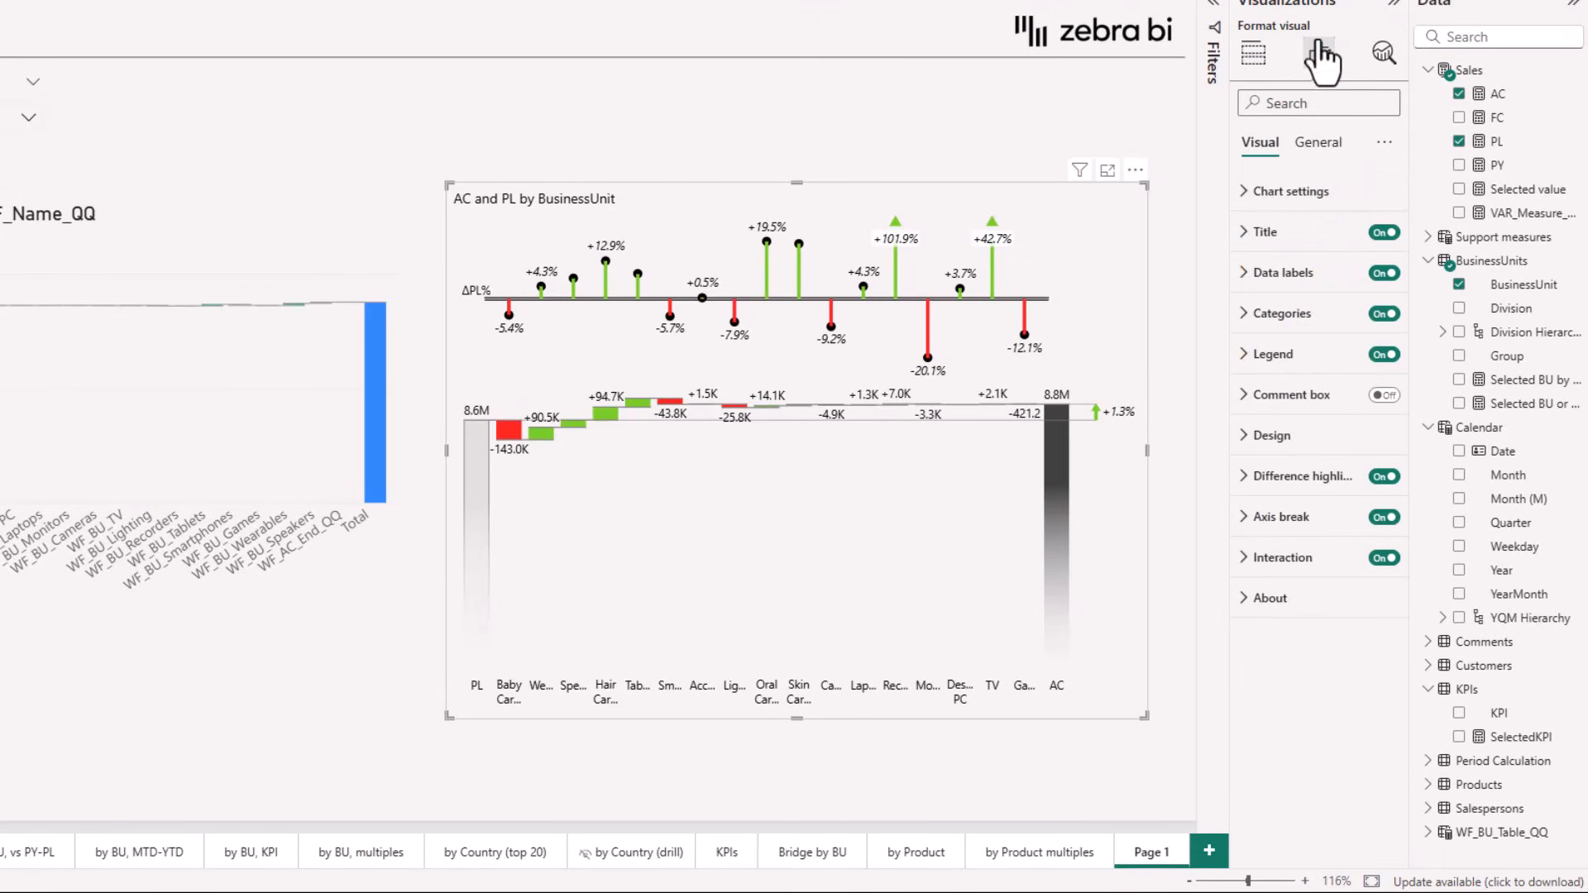
pyautogui.click(1277, 193)
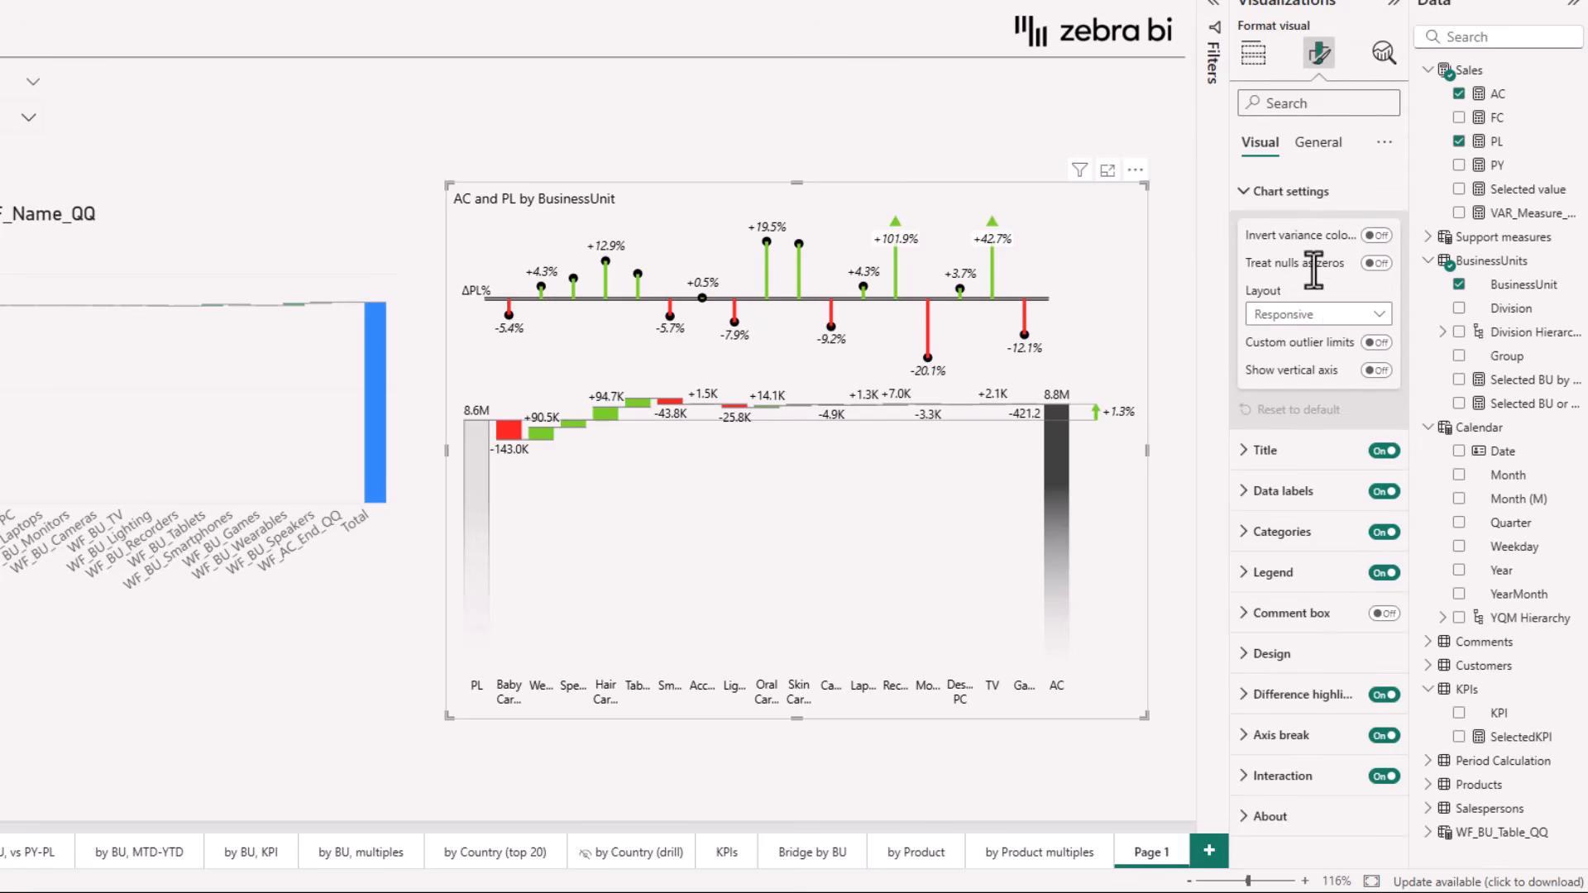
pyautogui.click(1377, 370)
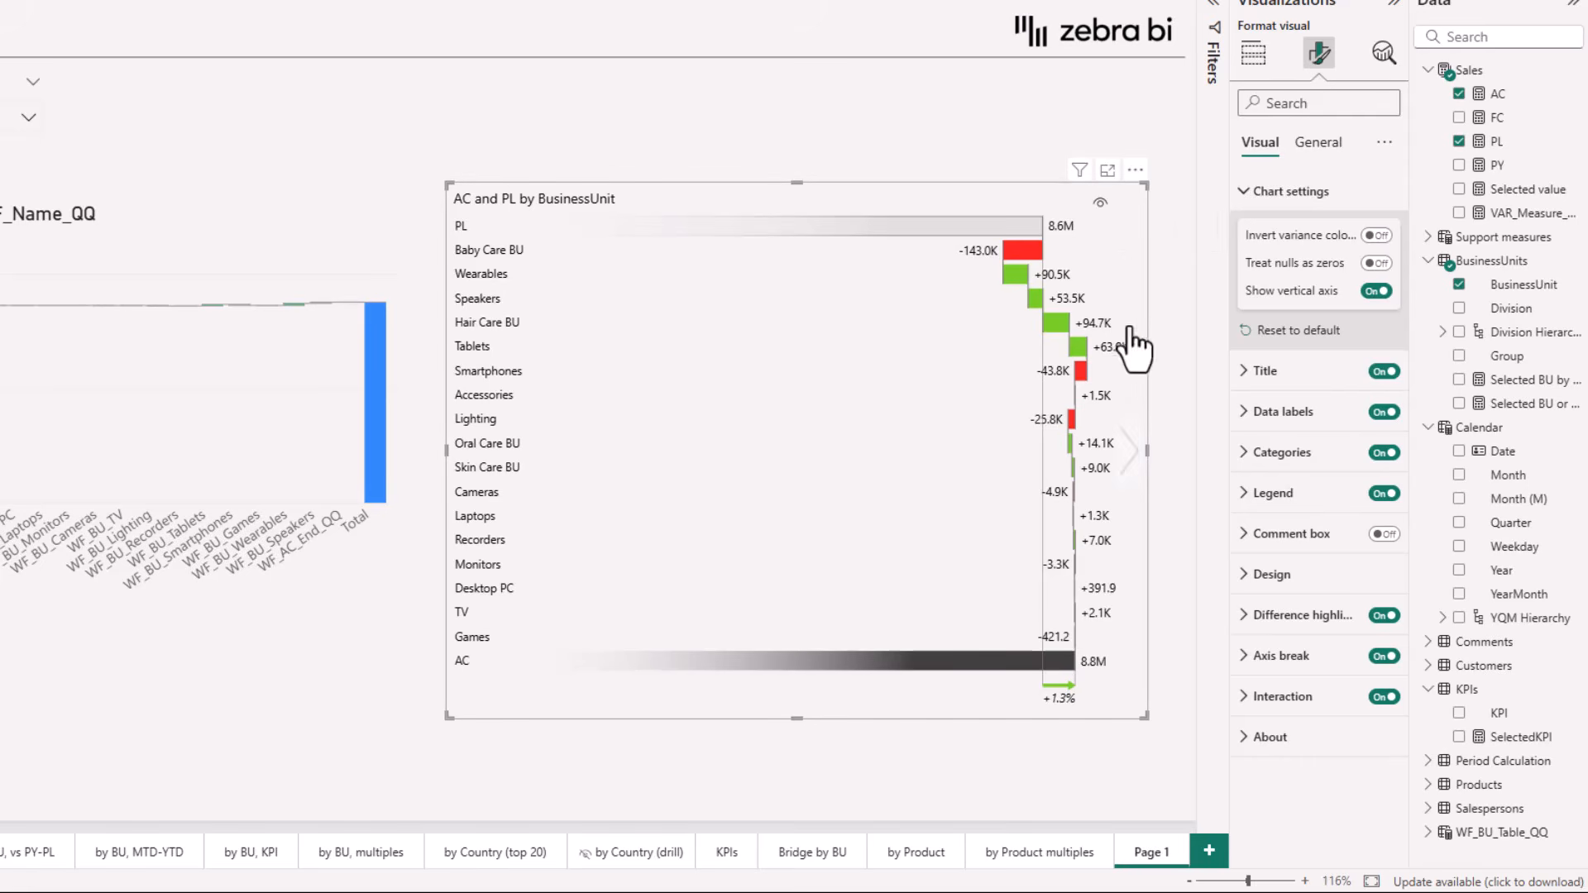
pyautogui.moveTo(488, 277)
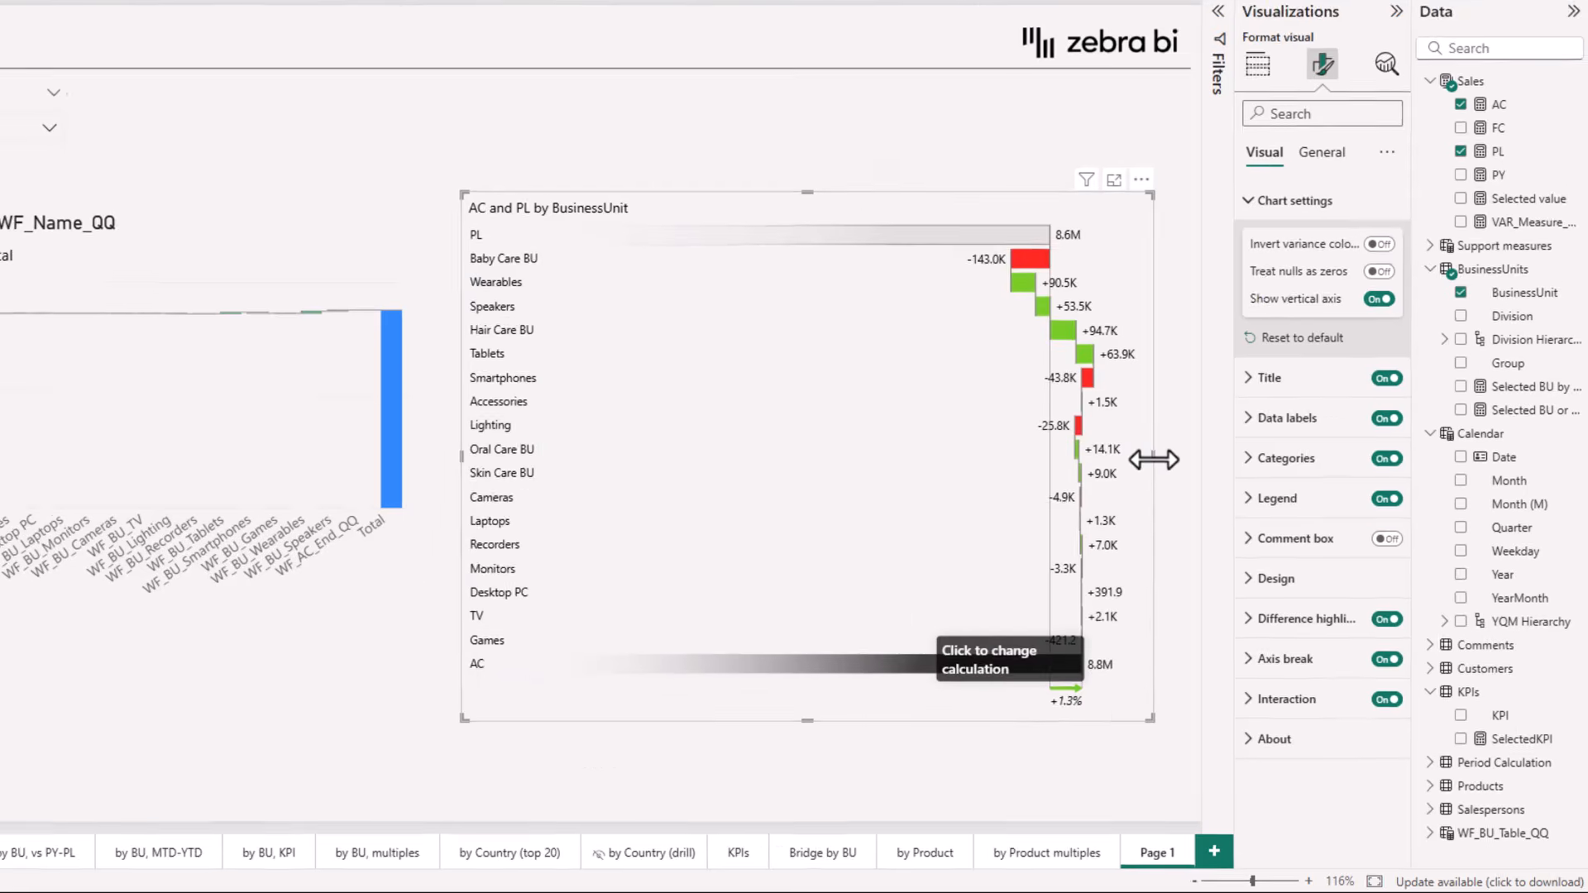
pyautogui.moveTo(1154, 459); pyautogui.dragTo(797, 457)
pyautogui.click(941, 551)
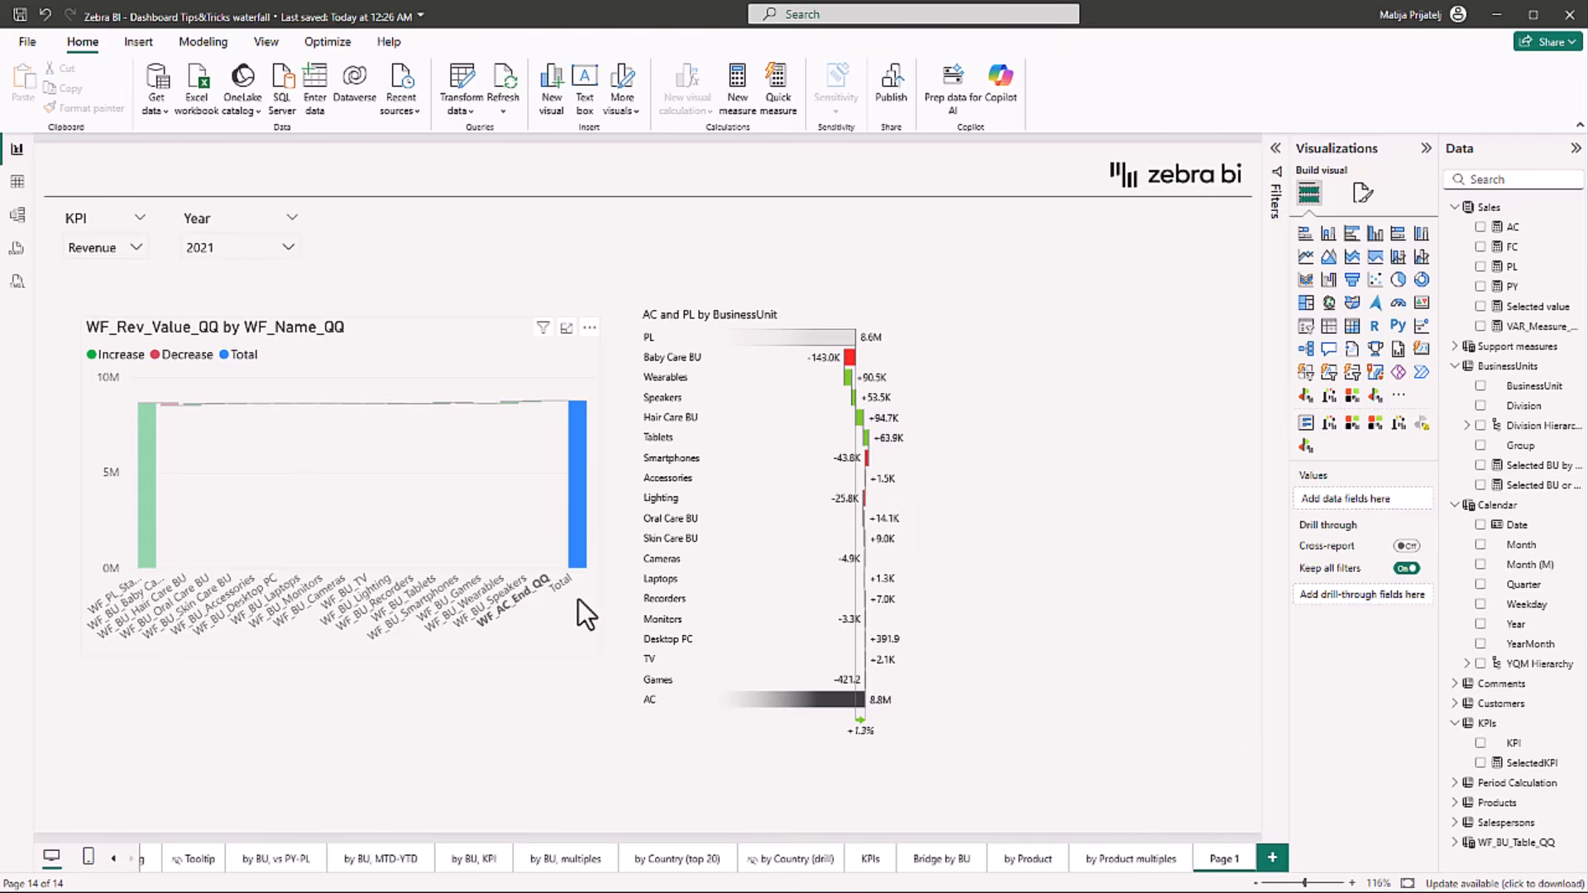
# Shrink both waterfall charts and place the AC and PL by BusinessUnit chart below the WF_Rev_Value_QQ chart
pyautogui.click(590, 625)
pyautogui.moveTo(598, 651); pyautogui.dragTo(270, 483)
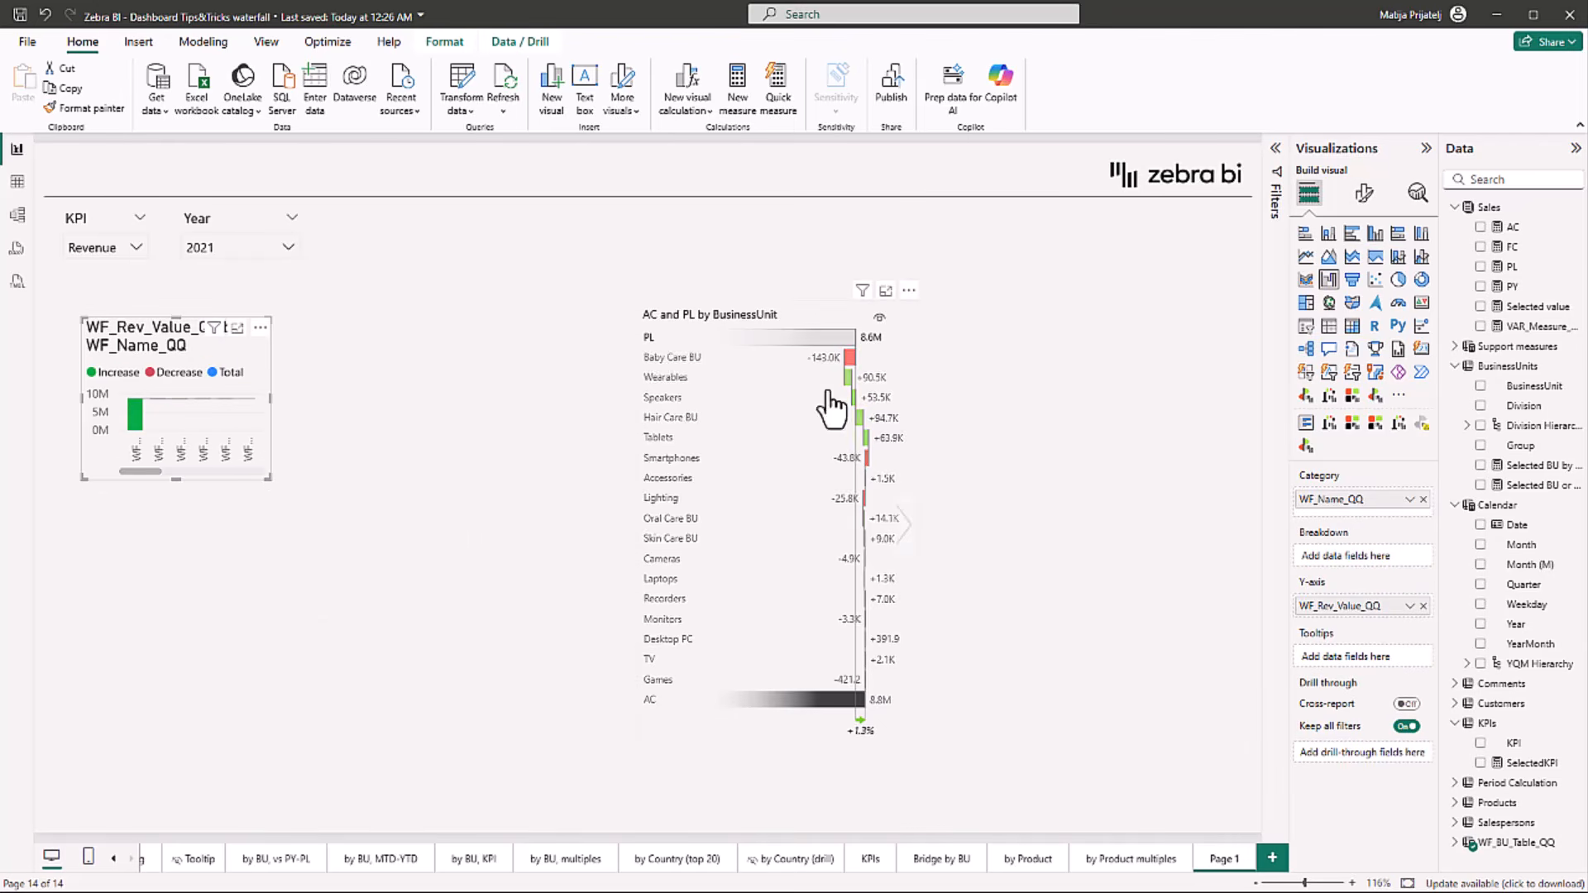
pyautogui.click(910, 330)
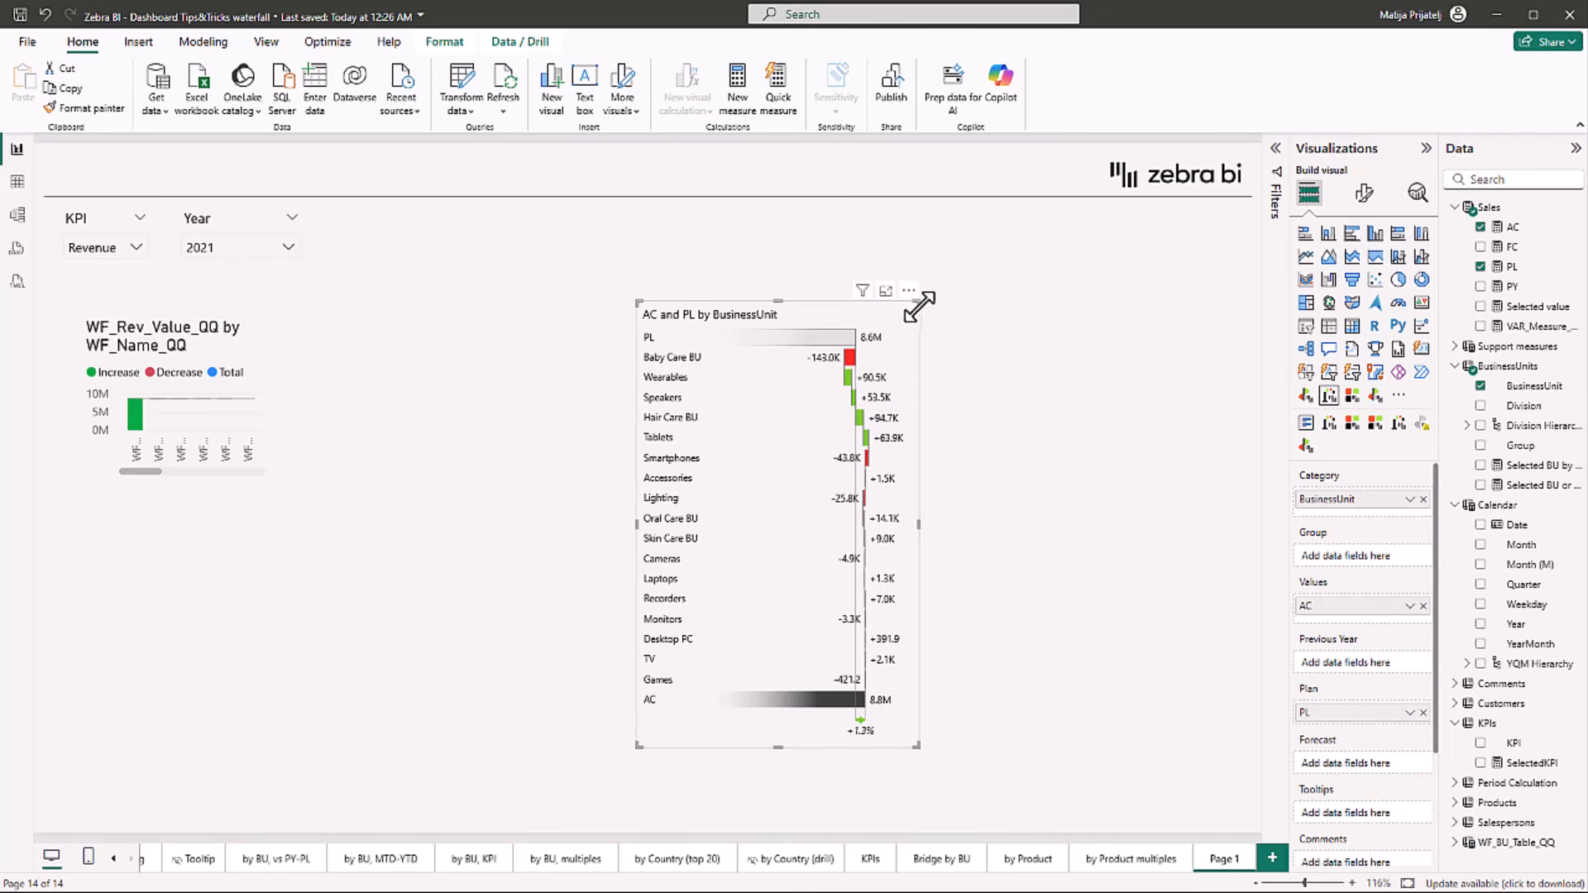
pyautogui.moveTo(922, 299); pyautogui.dragTo(242, 512)
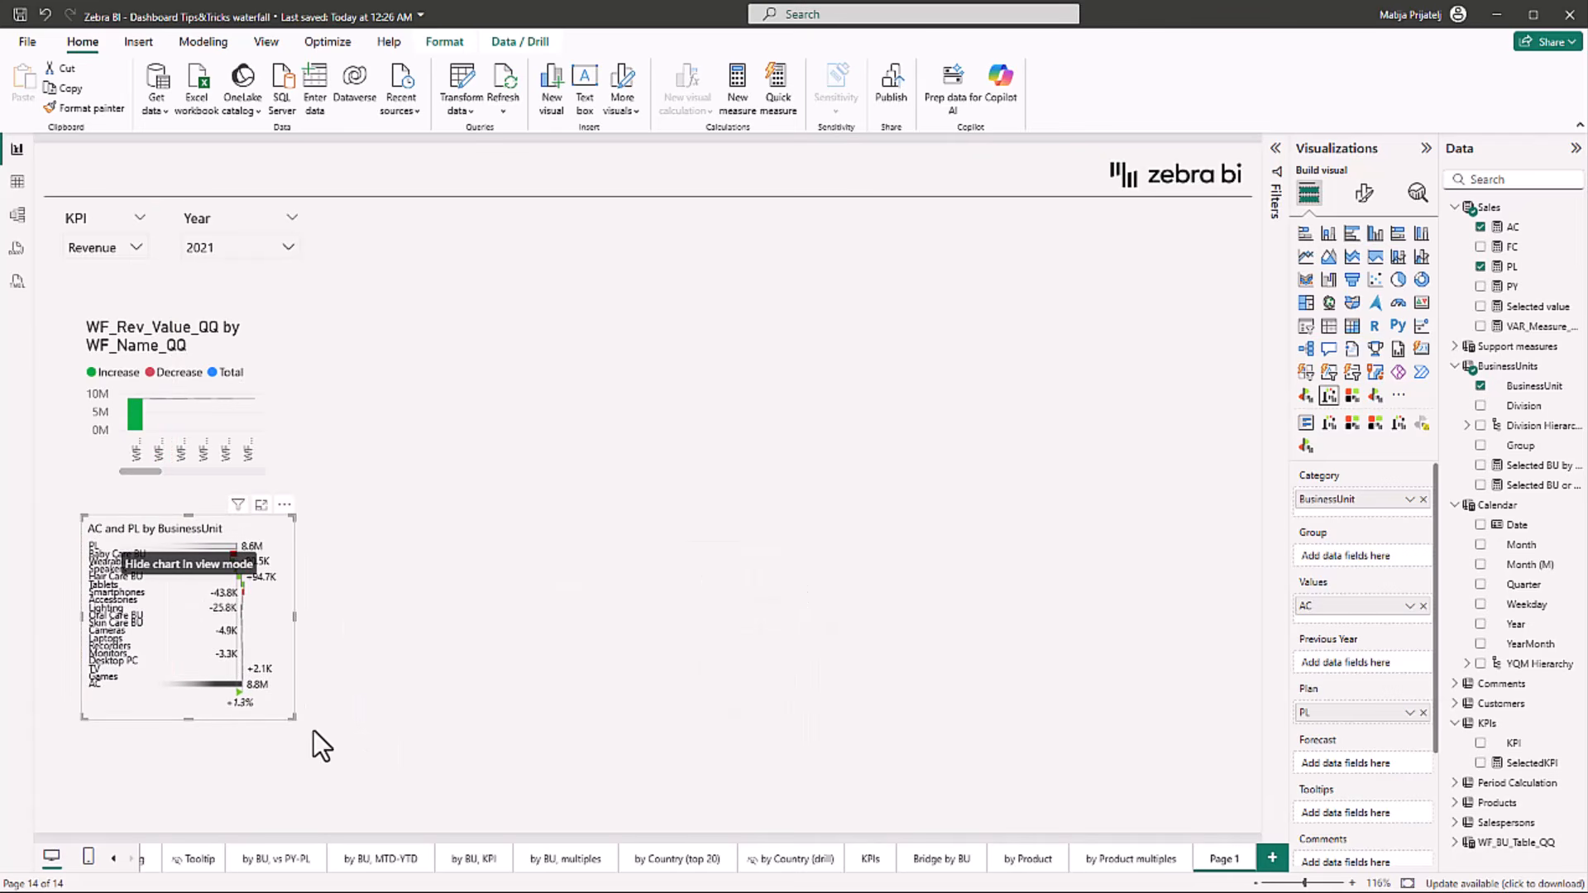
pyautogui.moveTo(292, 718); pyautogui.dragTo(349, 757)
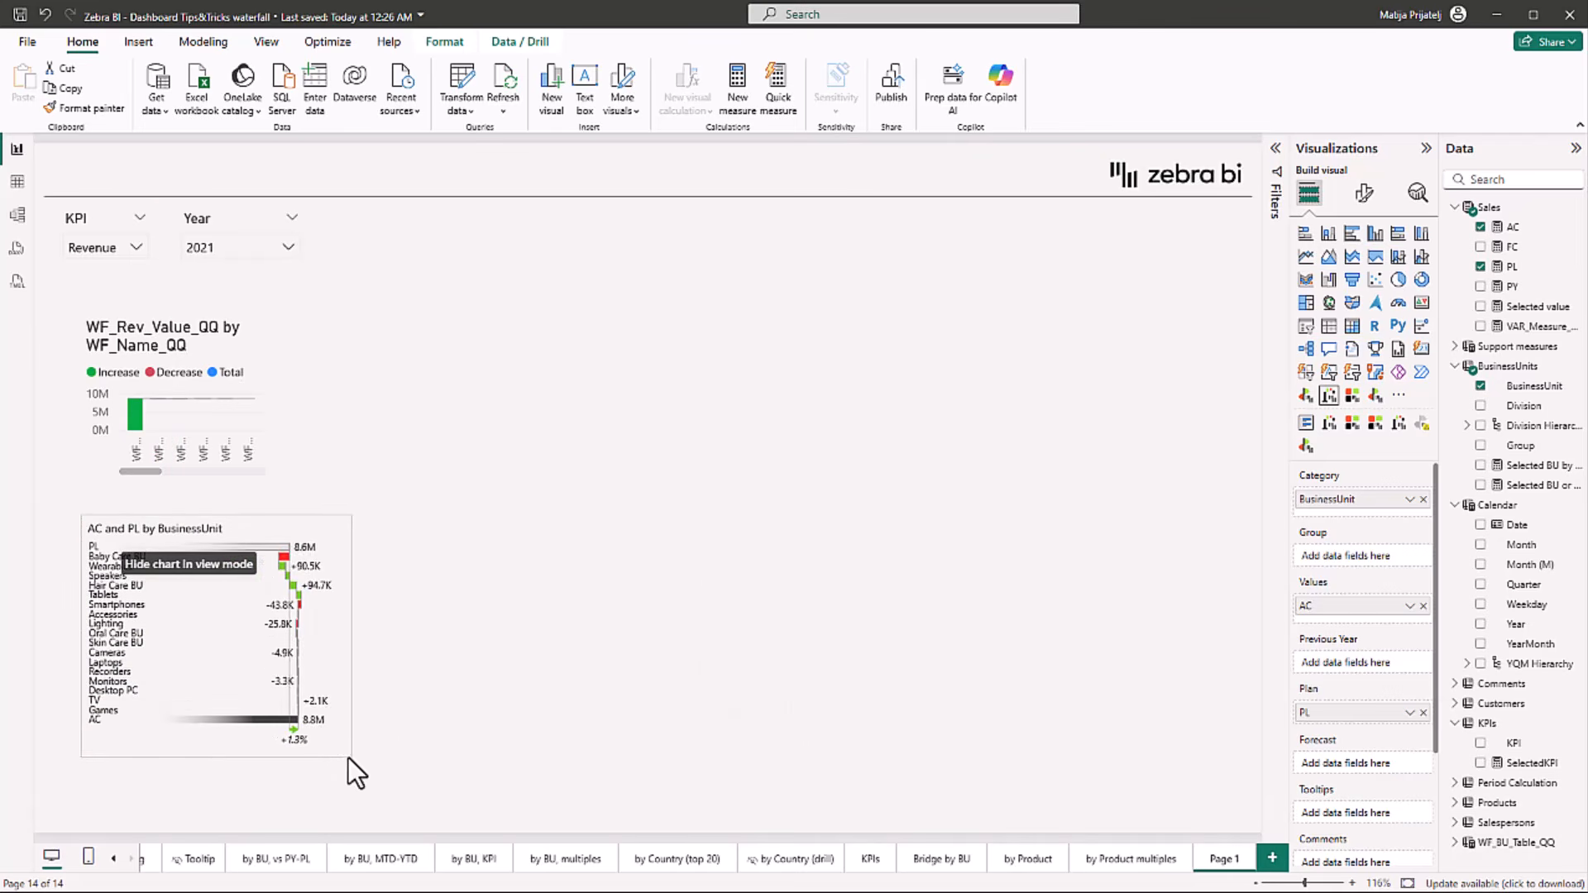
# Insert a large clustered column chart on the empty canvas with AC and PL on the Y-axis and Month on the X-axis
pyautogui.click(516, 654)
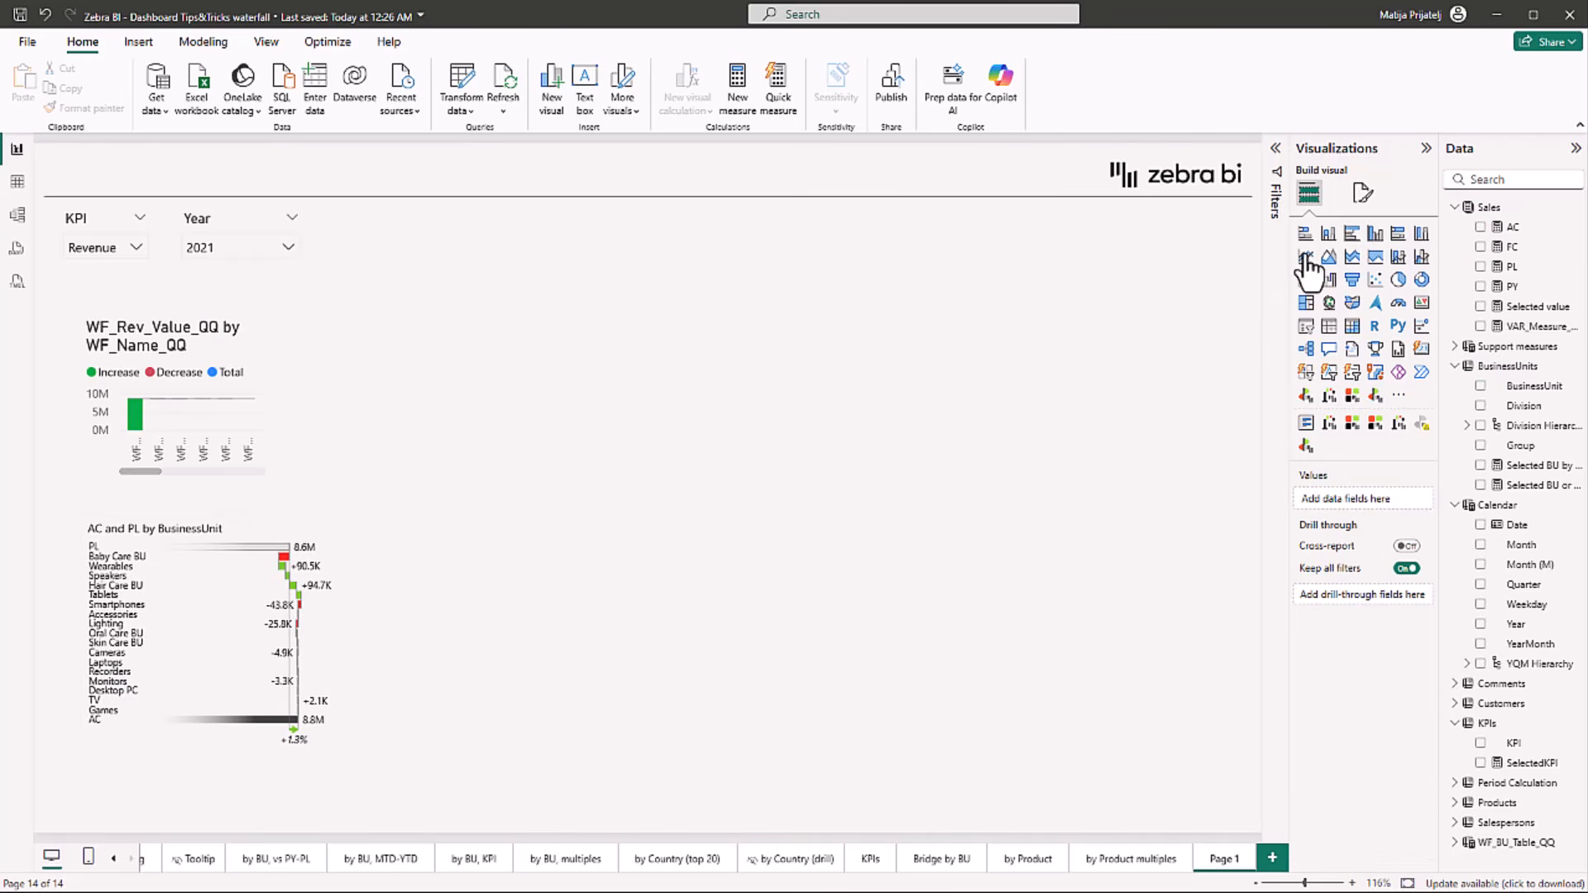
pyautogui.click(1374, 233)
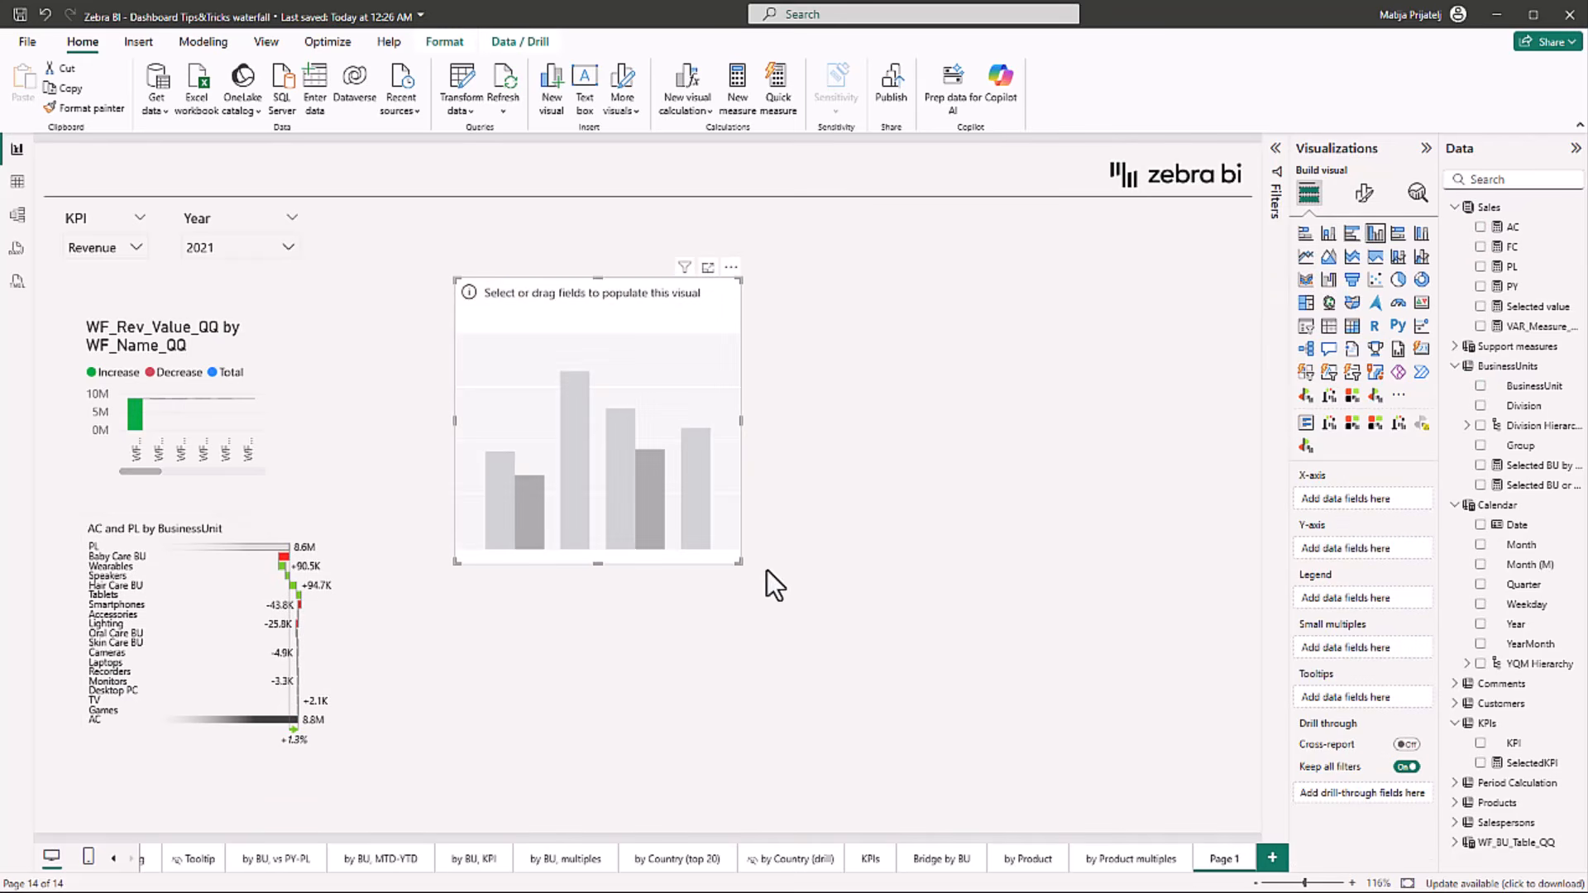
pyautogui.moveTo(741, 568); pyautogui.dragTo(1103, 695)
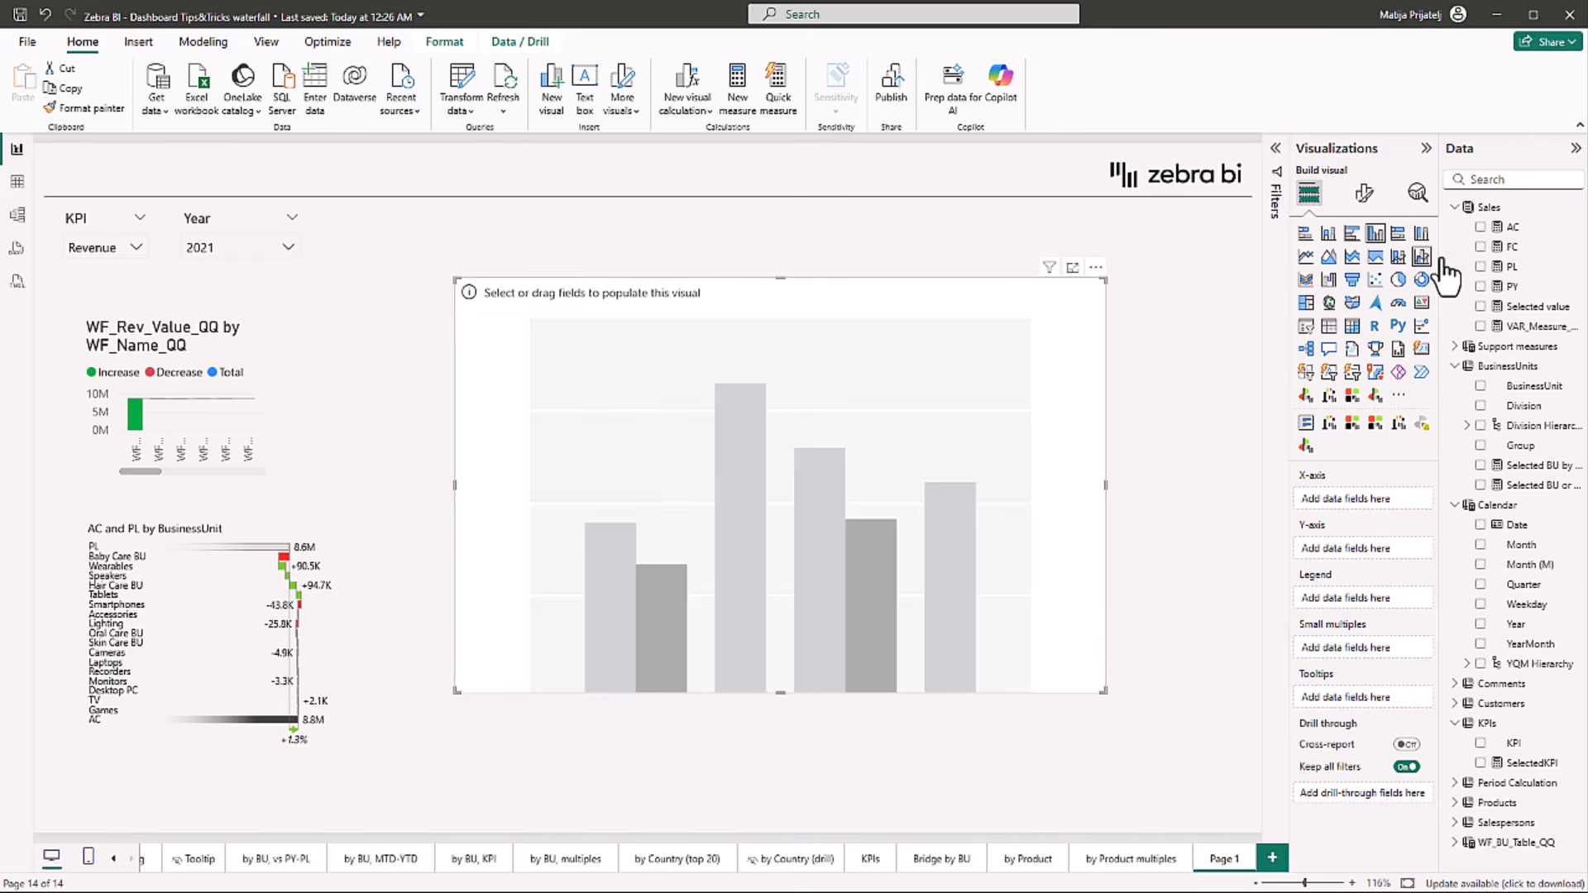
pyautogui.moveTo(1512, 228); pyautogui.dragTo(1371, 553)
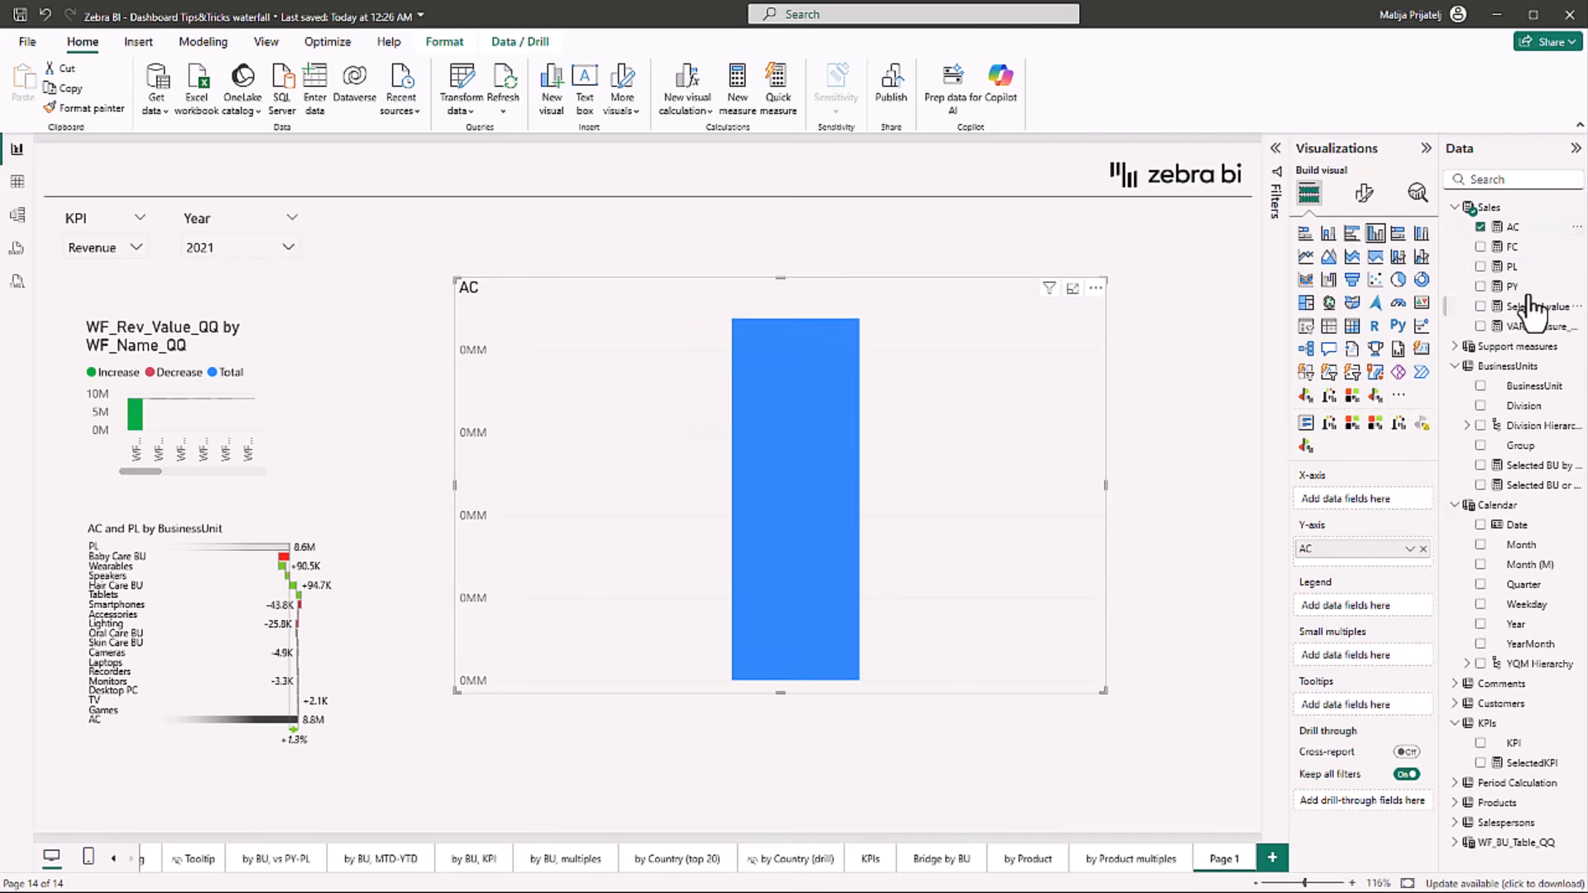
pyautogui.moveTo(1514, 266); pyautogui.dragTo(1368, 559)
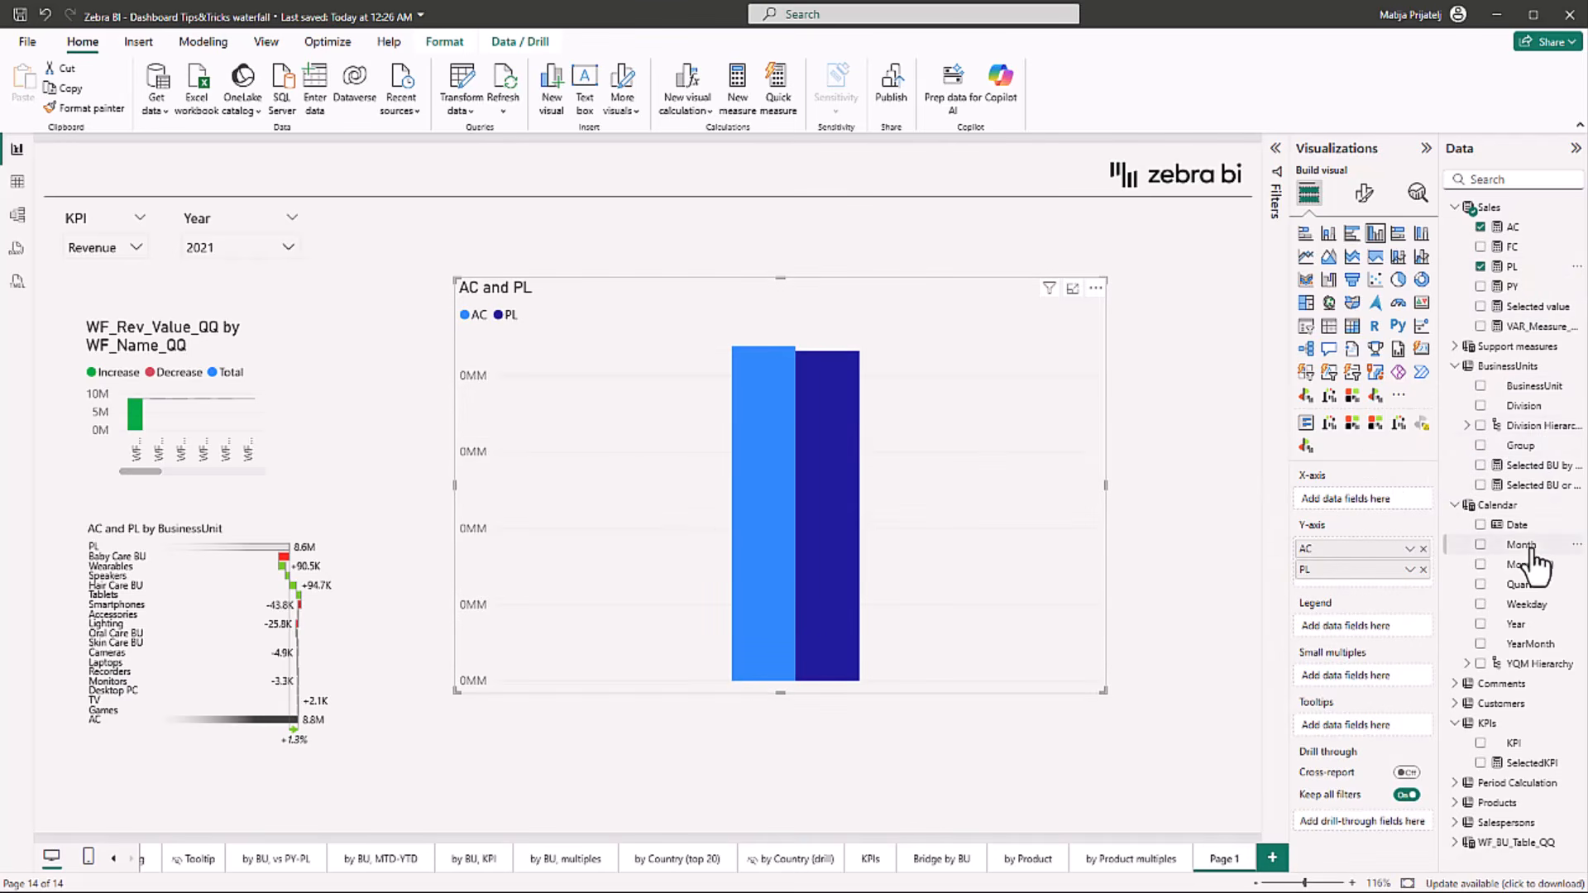
pyautogui.moveTo(1533, 554); pyautogui.dragTo(1371, 500)
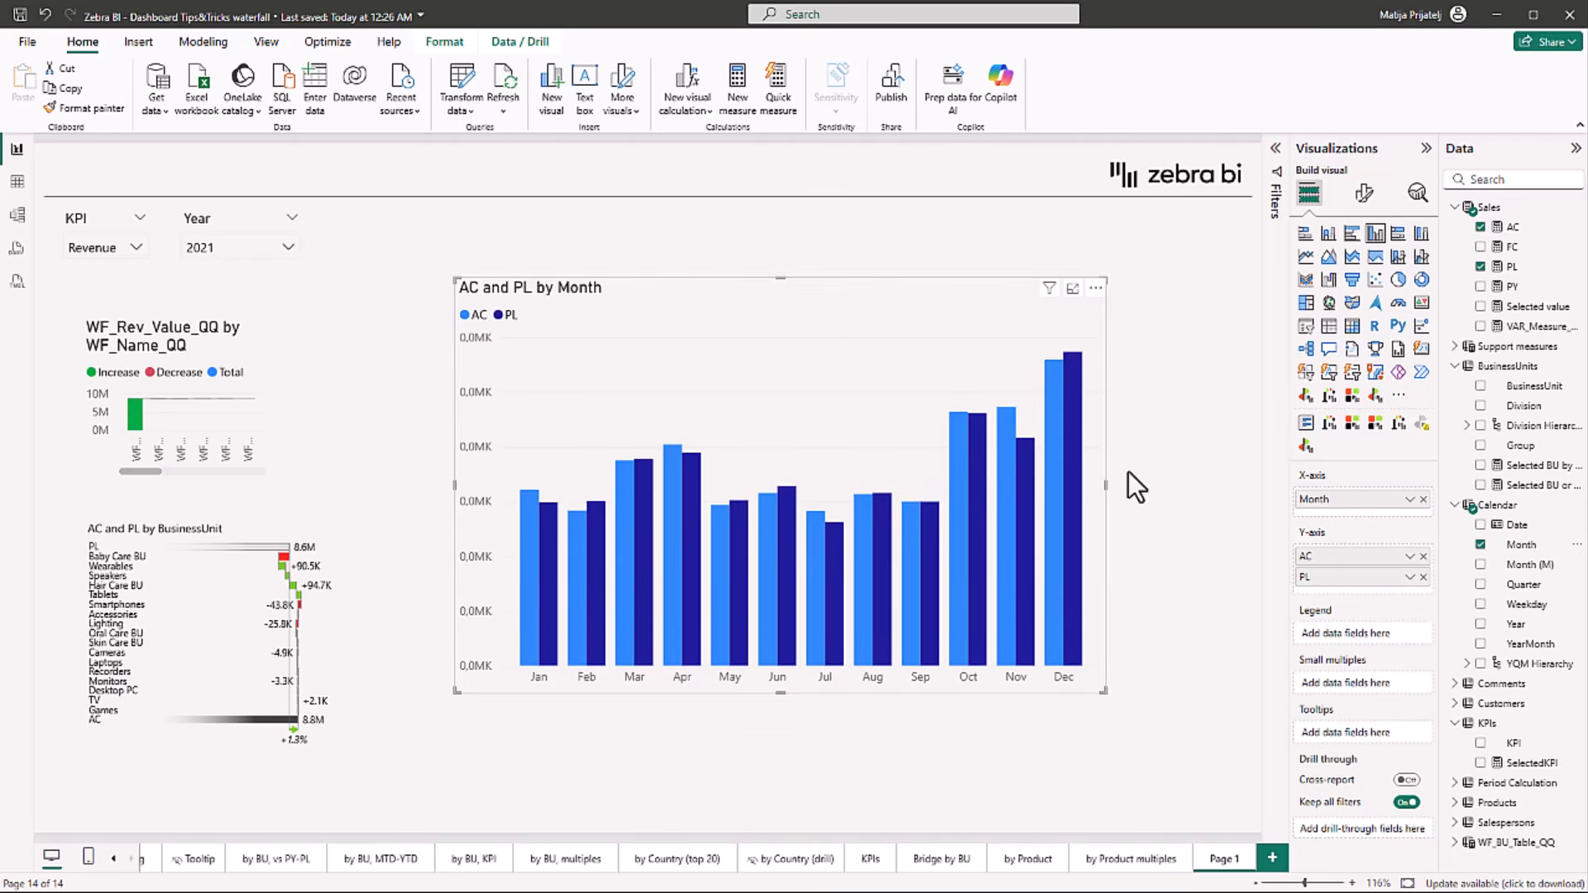
# Split the AC and PL by Month column chart into small multiples by BusinessUnit and resize the visual
pyautogui.moveTo(1104, 695); pyautogui.dragTo(1186, 742)
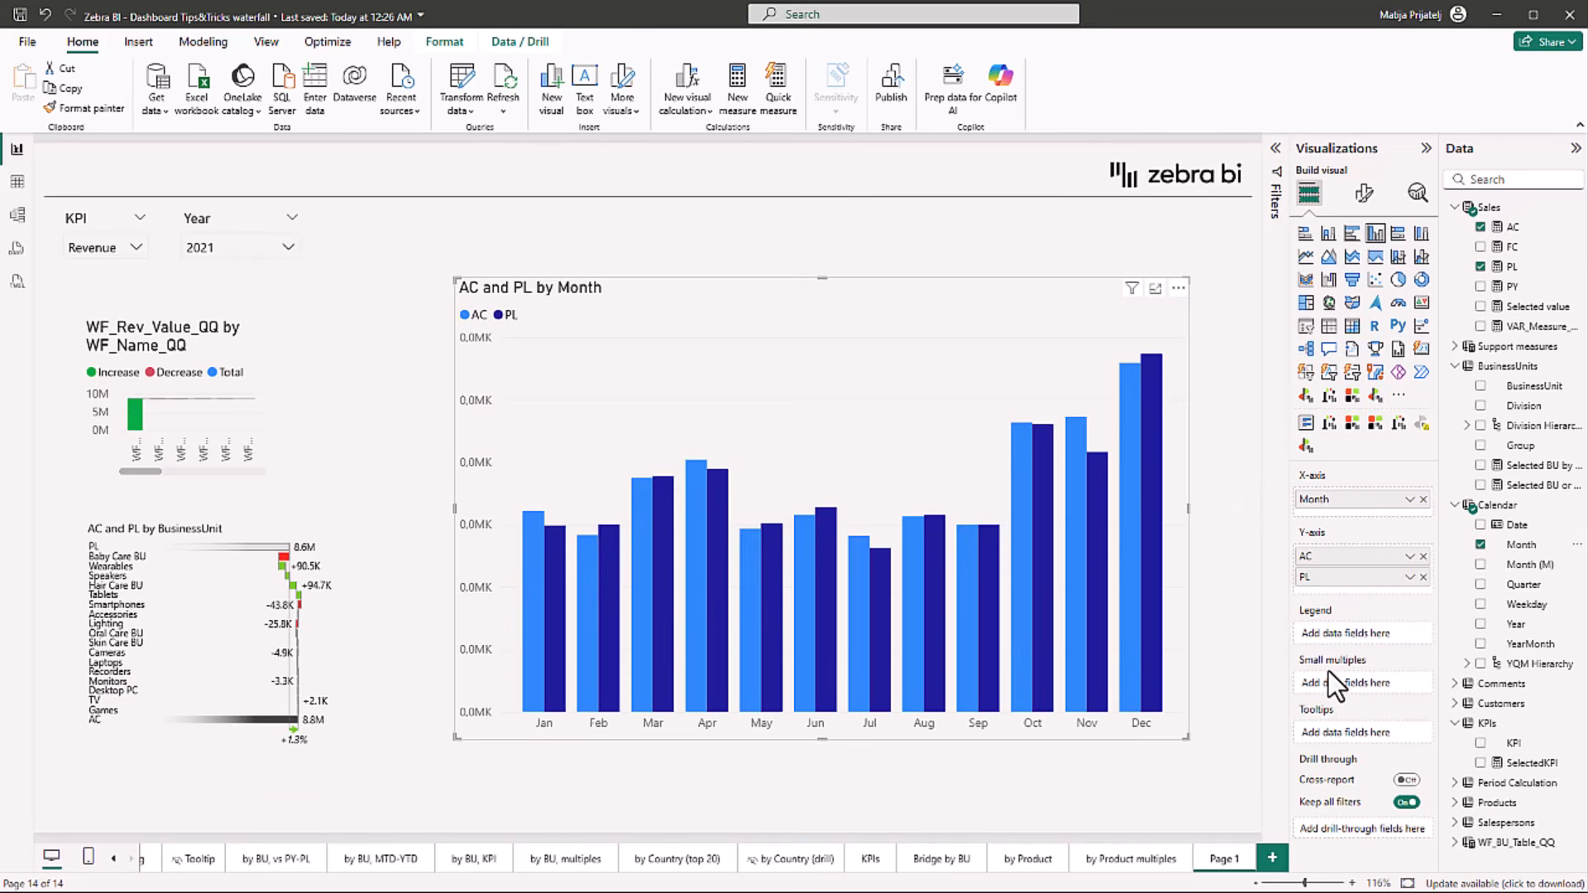
pyautogui.moveTo(1524, 386); pyautogui.dragTo(1372, 688)
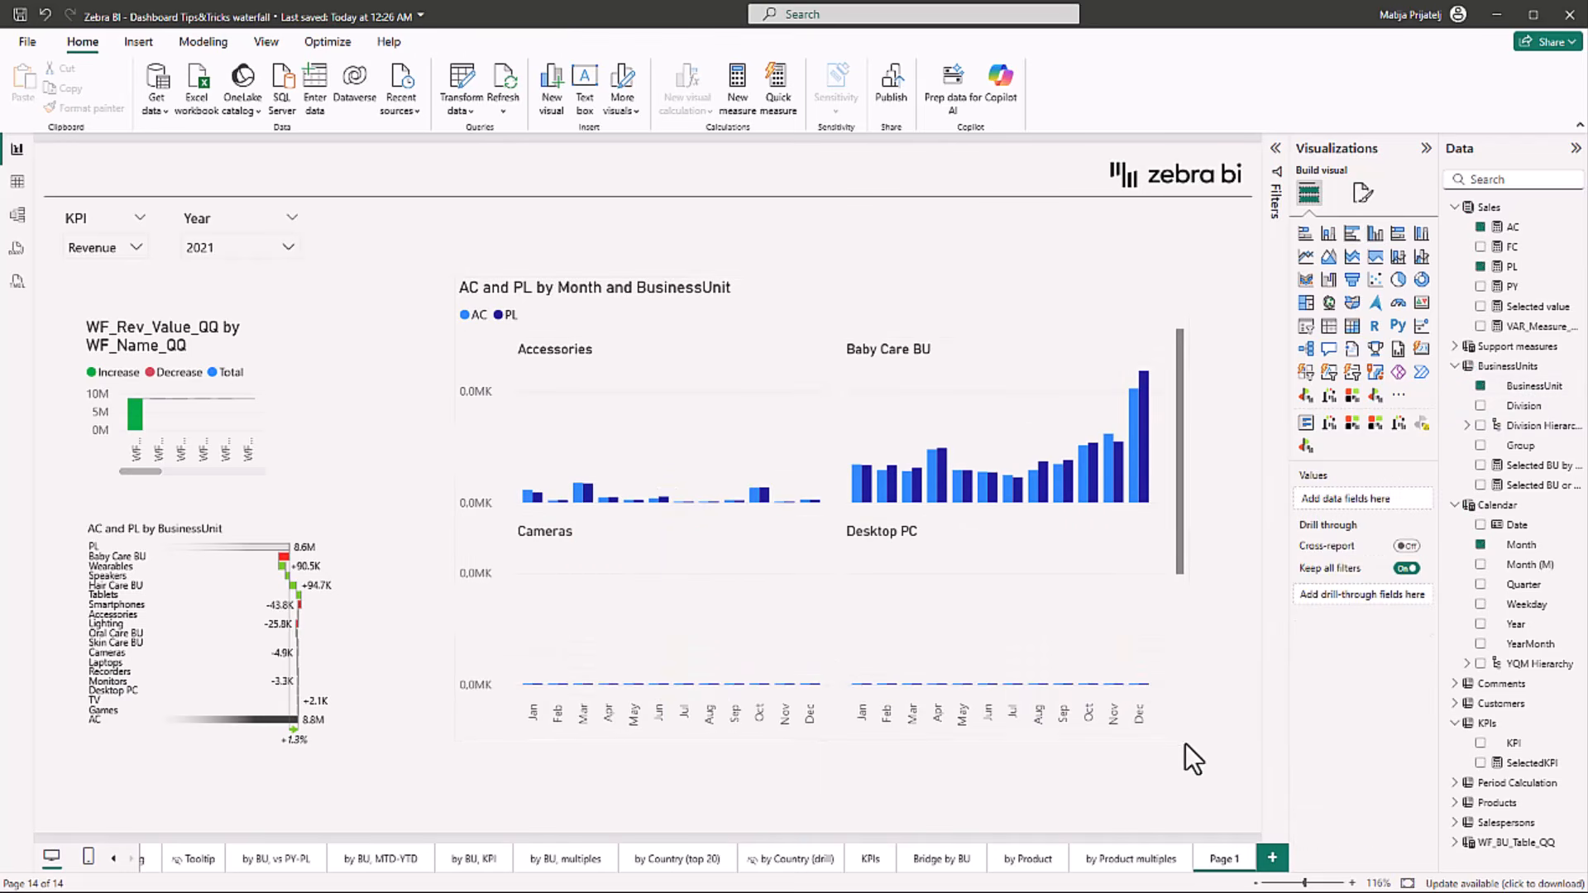
pyautogui.moveTo(1189, 740); pyautogui.dragTo(1144, 710)
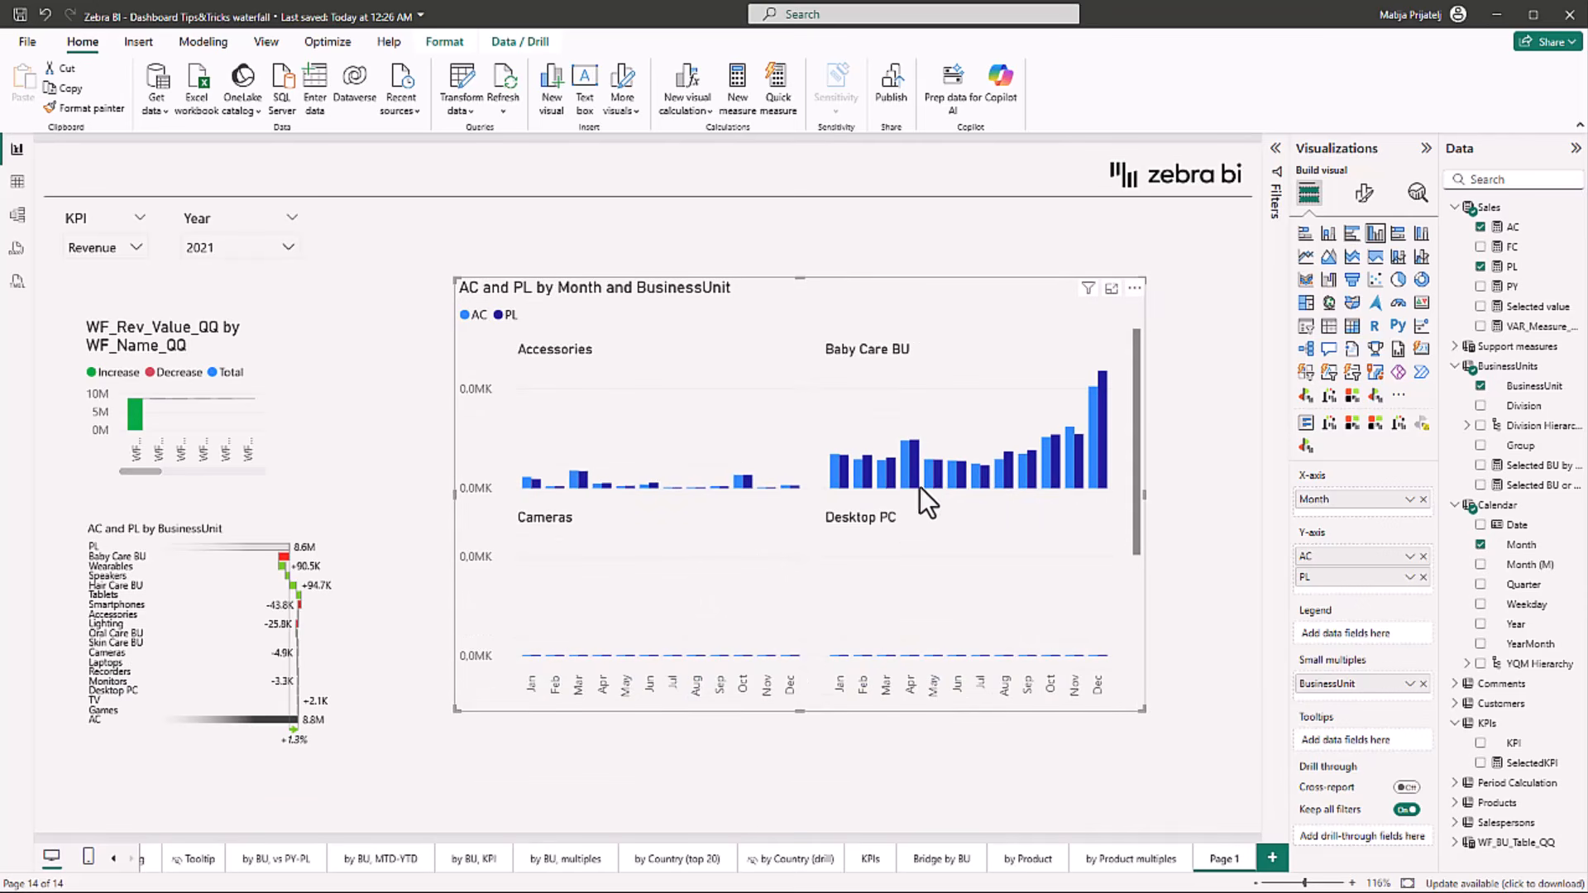
# Look through all business units in the small multiples of the AC and PL by Month and BusinessUnit column chart
pyautogui.moveTo(1138, 458); pyautogui.dragTo(1137, 667)
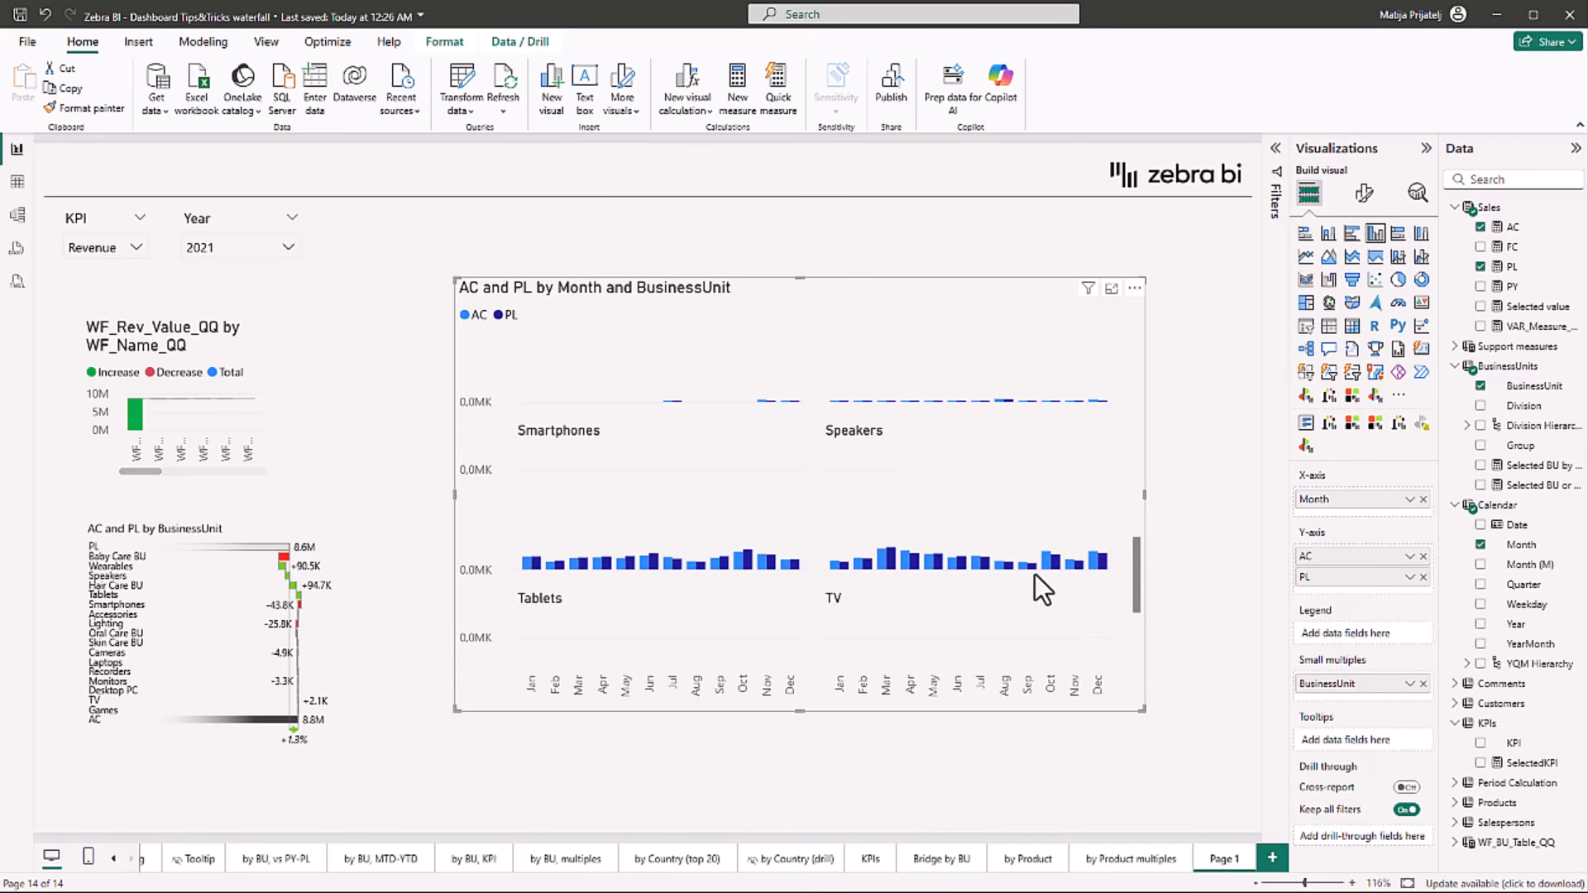
pyautogui.scroll(-2, 1035, 574)
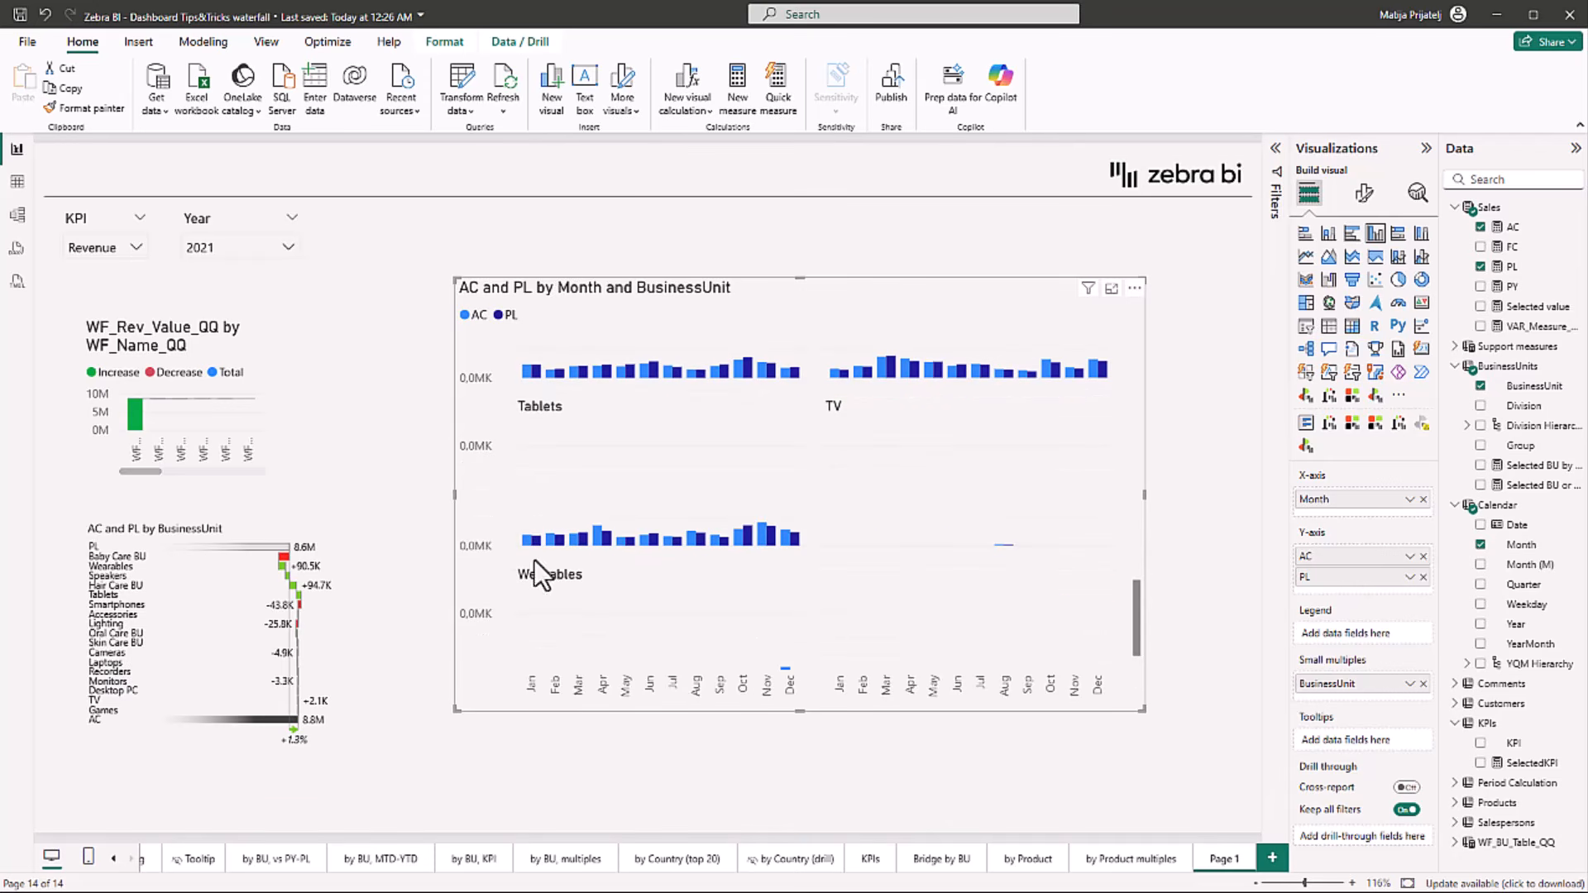
pyautogui.scroll(2, 675, 548)
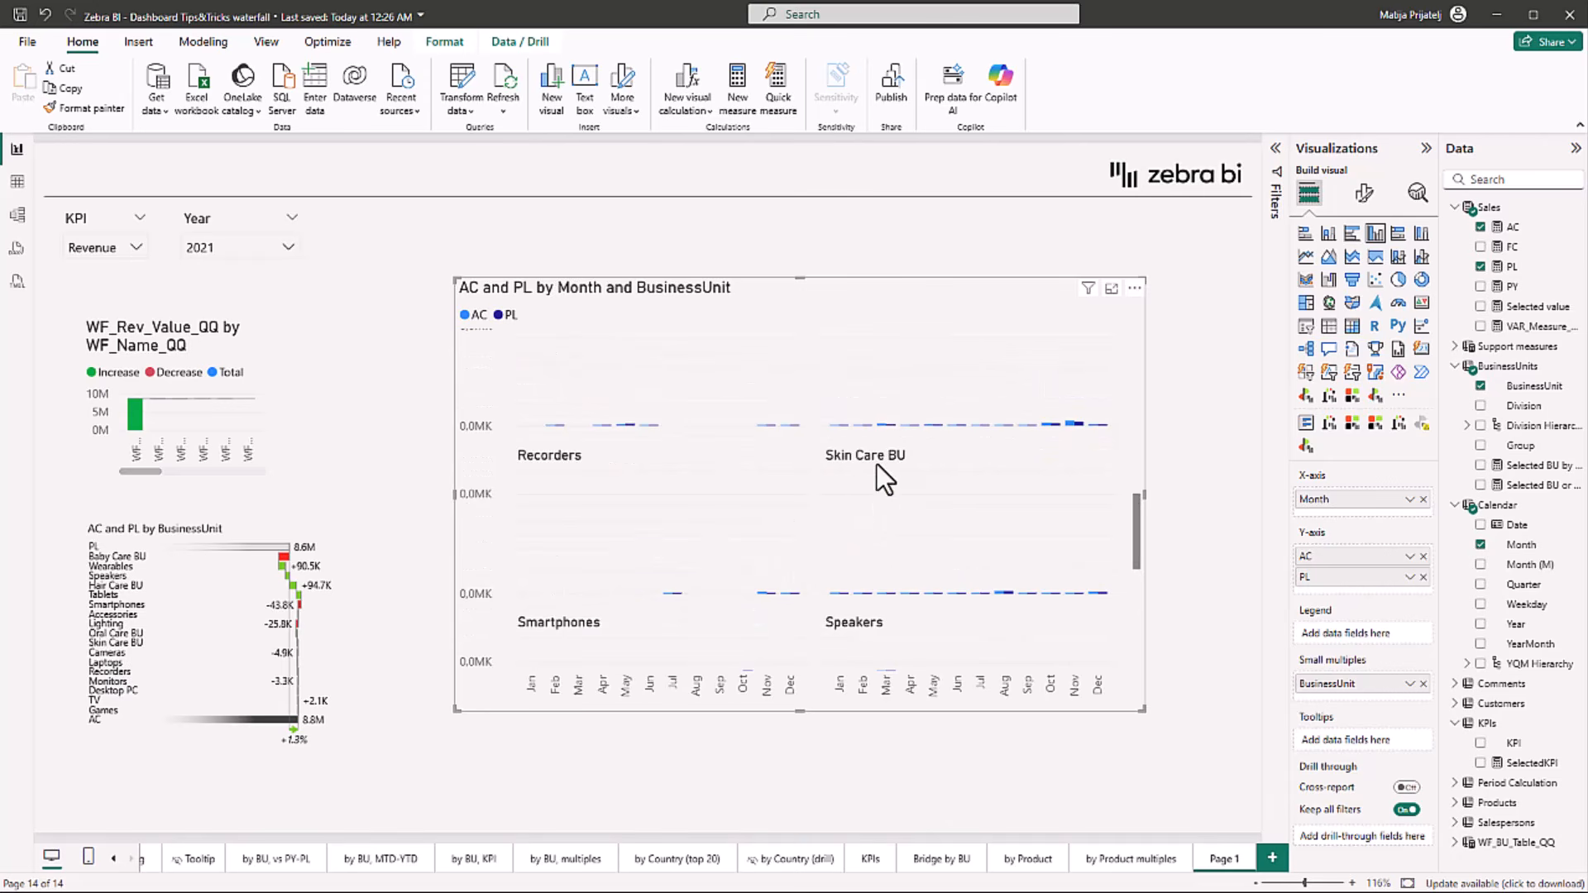
pyautogui.scroll(4, 877, 466)
pyautogui.scroll(-6, 879, 476)
pyautogui.scroll(3, 882, 484)
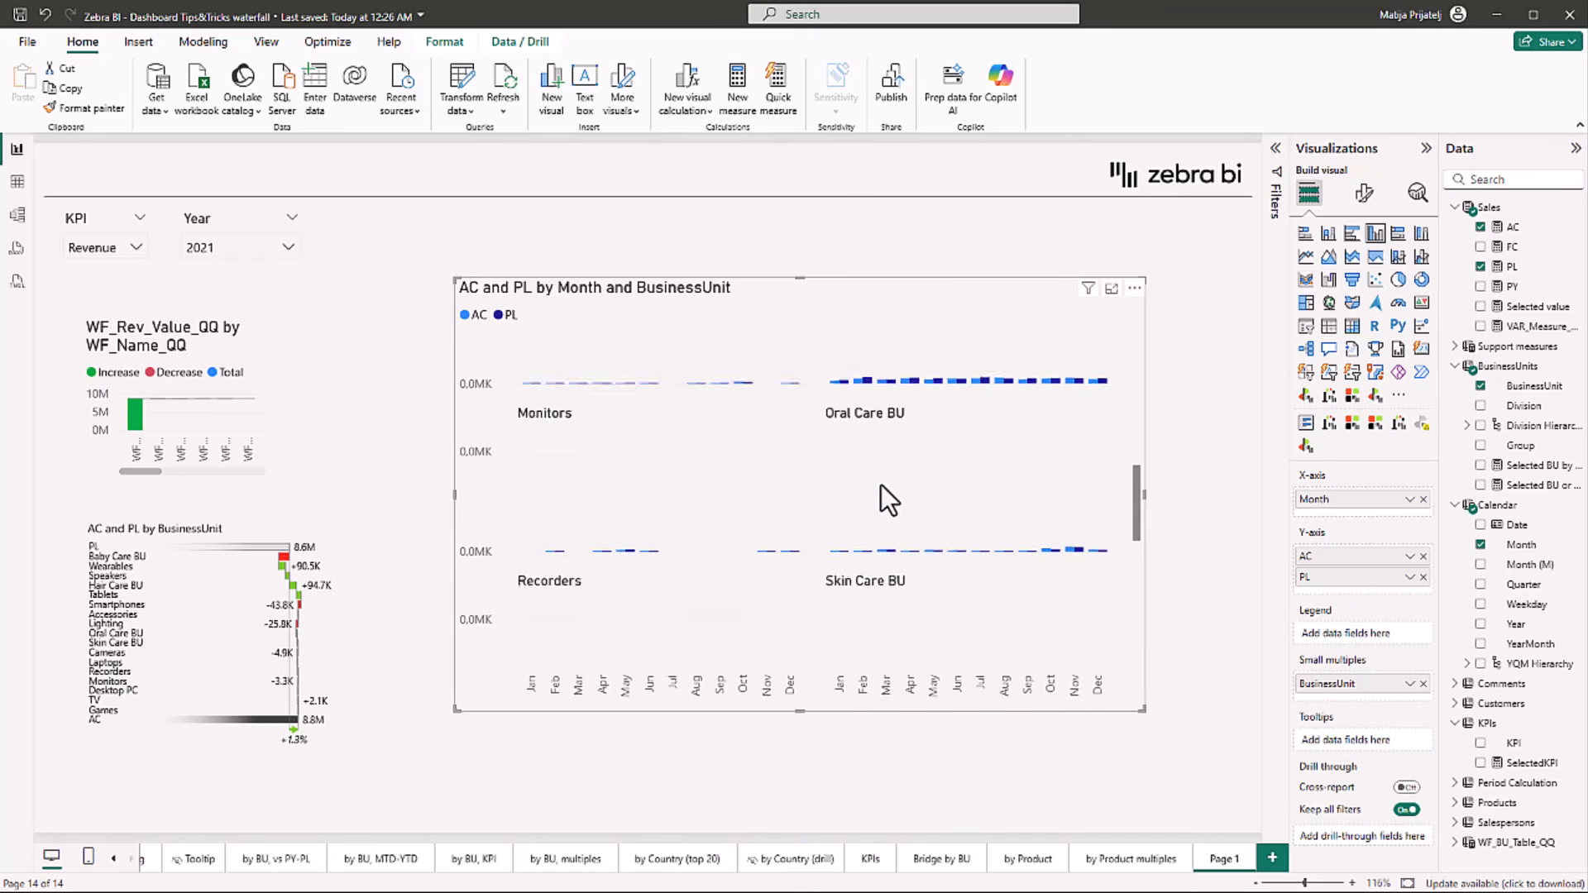
pyautogui.scroll(3, 879, 486)
pyautogui.scroll(1, 1046, 381)
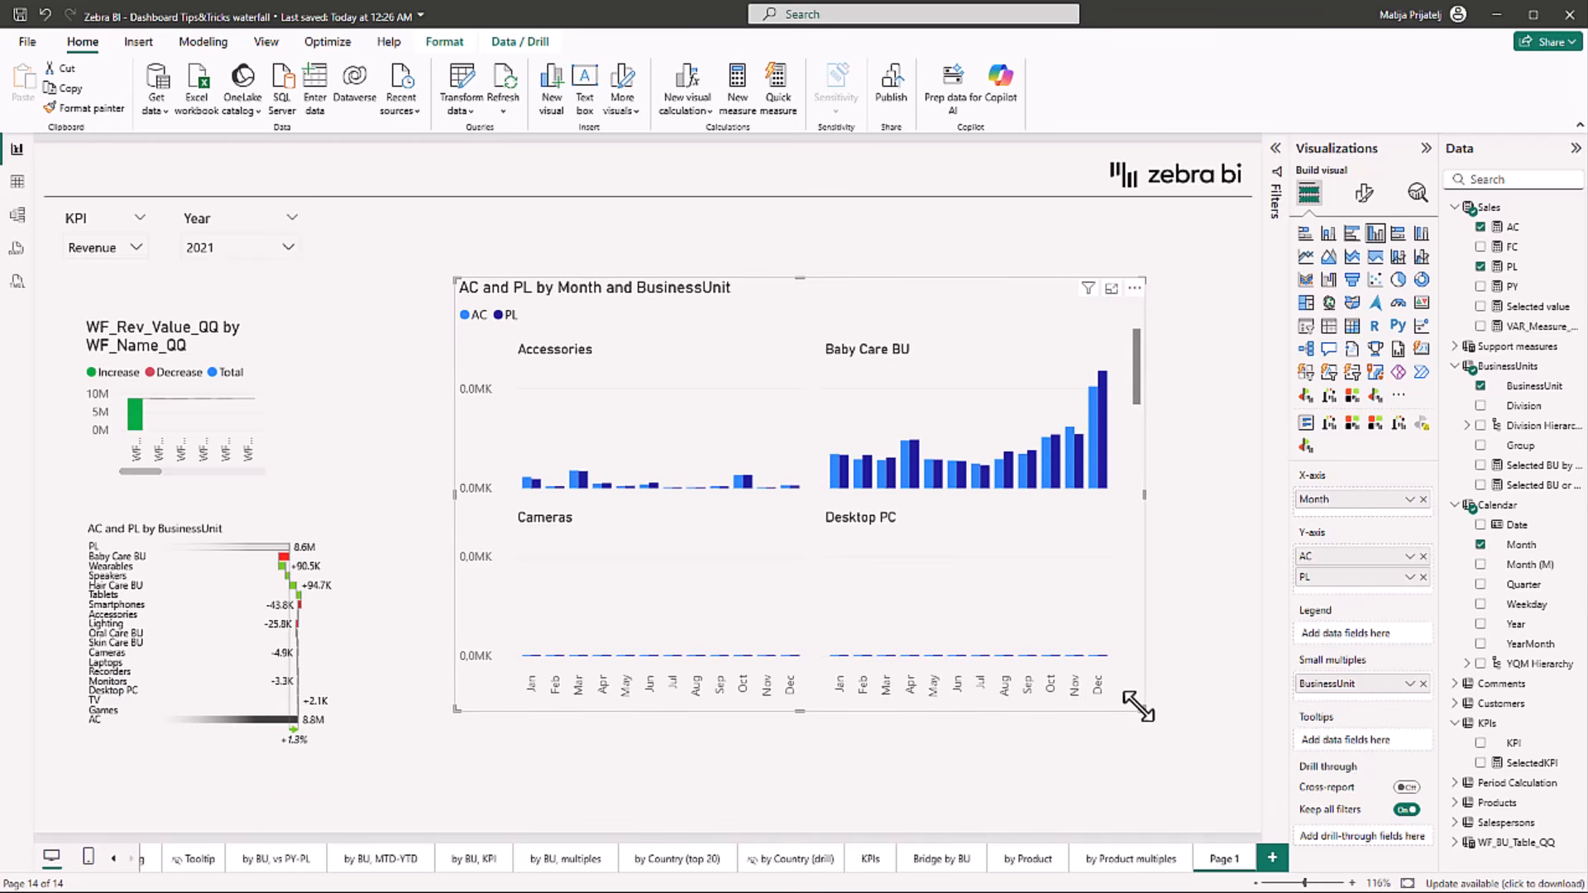
# Shrink the column chart and move it beside the Year slicer, and move the AC and PL by BusinessUnit waterfall to the empty canvas and enlarge it
pyautogui.moveTo(1138, 706); pyautogui.dragTo(767, 574)
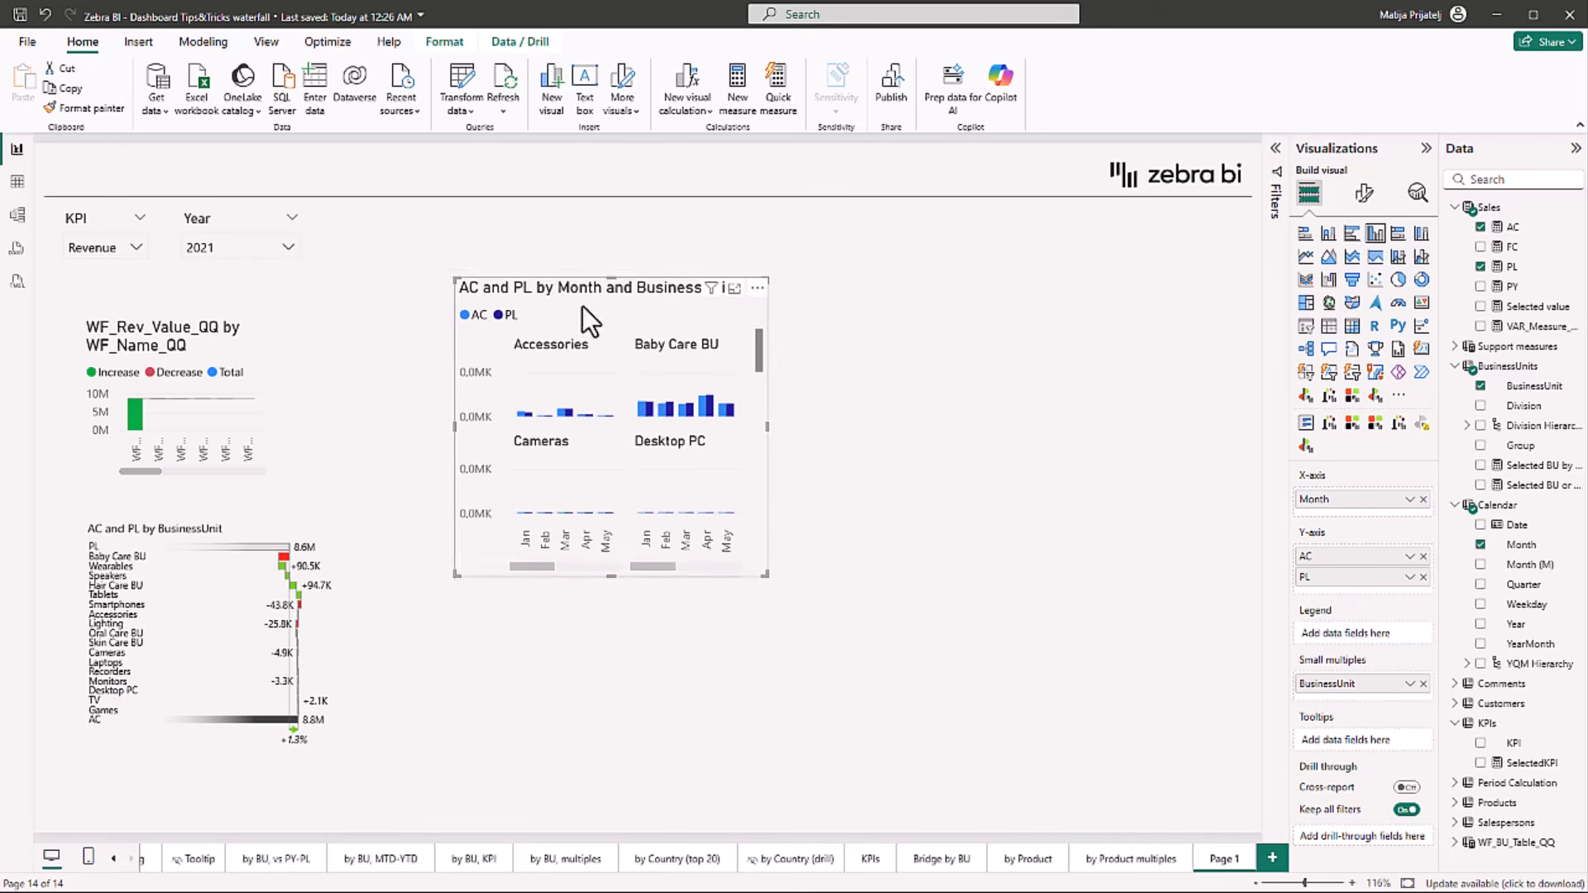
pyautogui.moveTo(583, 280); pyautogui.dragTo(445, 212)
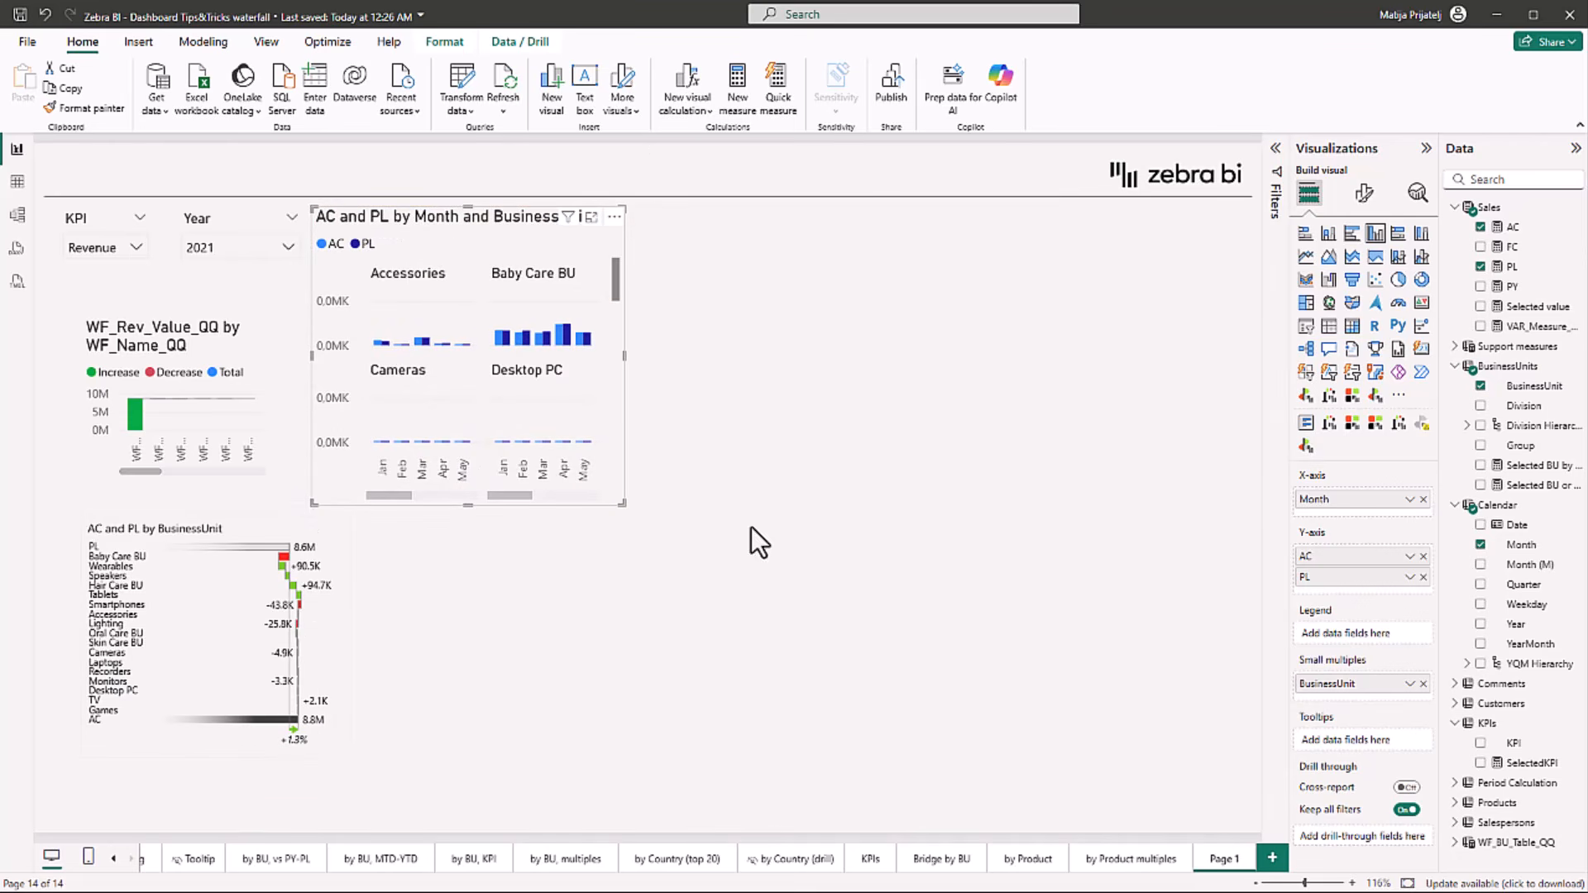
pyautogui.click(186, 757)
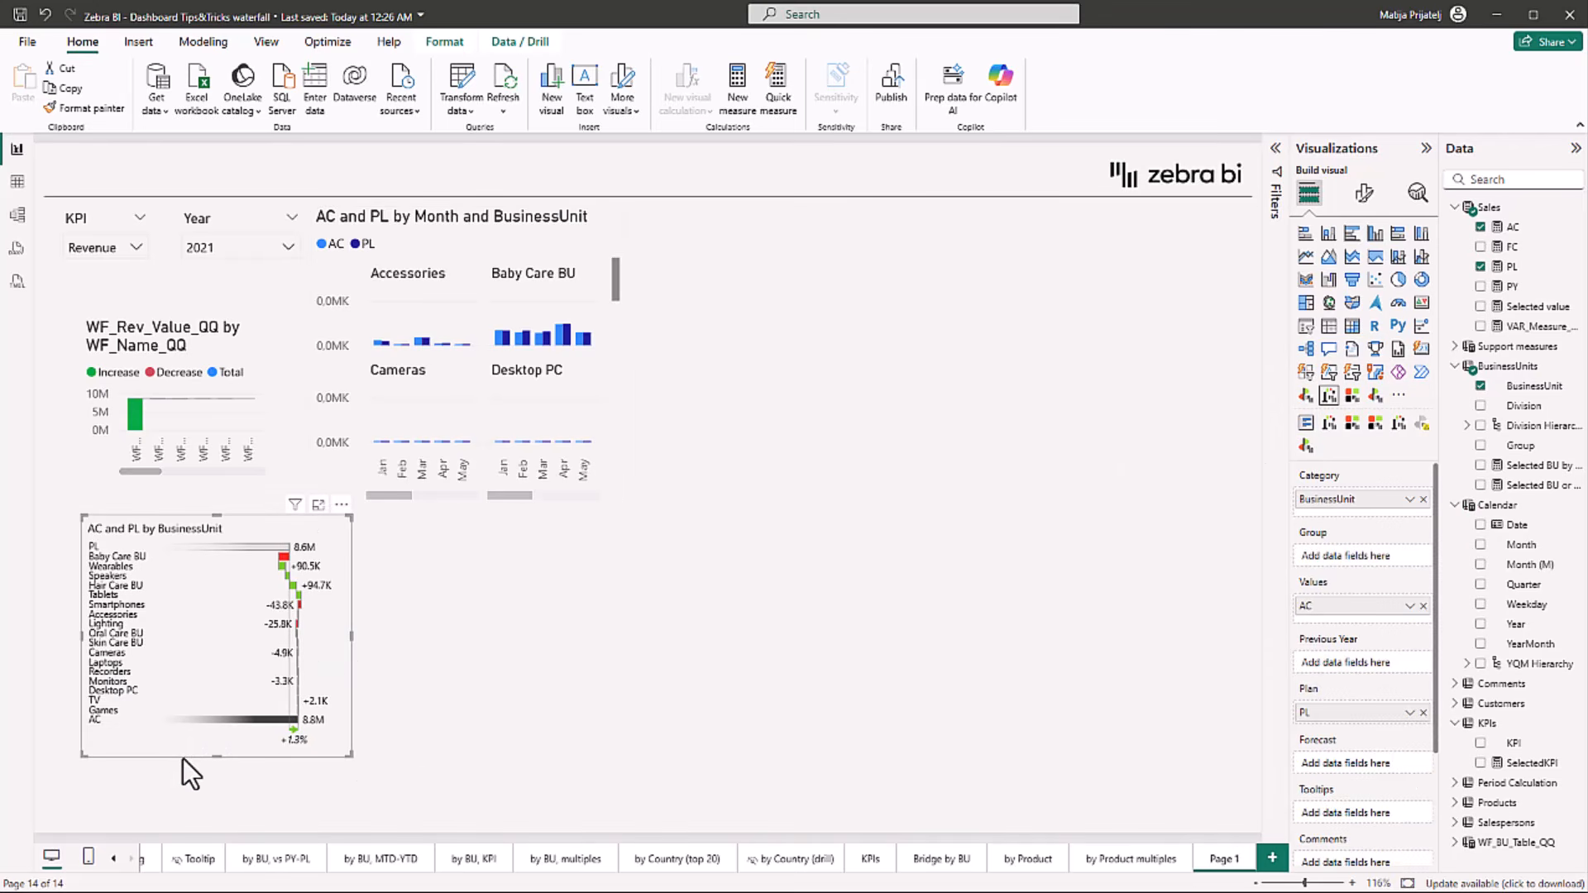
pyautogui.click(451, 766)
pyautogui.moveTo(182, 760); pyautogui.dragTo(757, 523)
pyautogui.moveTo(921, 508); pyautogui.dragTo(1194, 763)
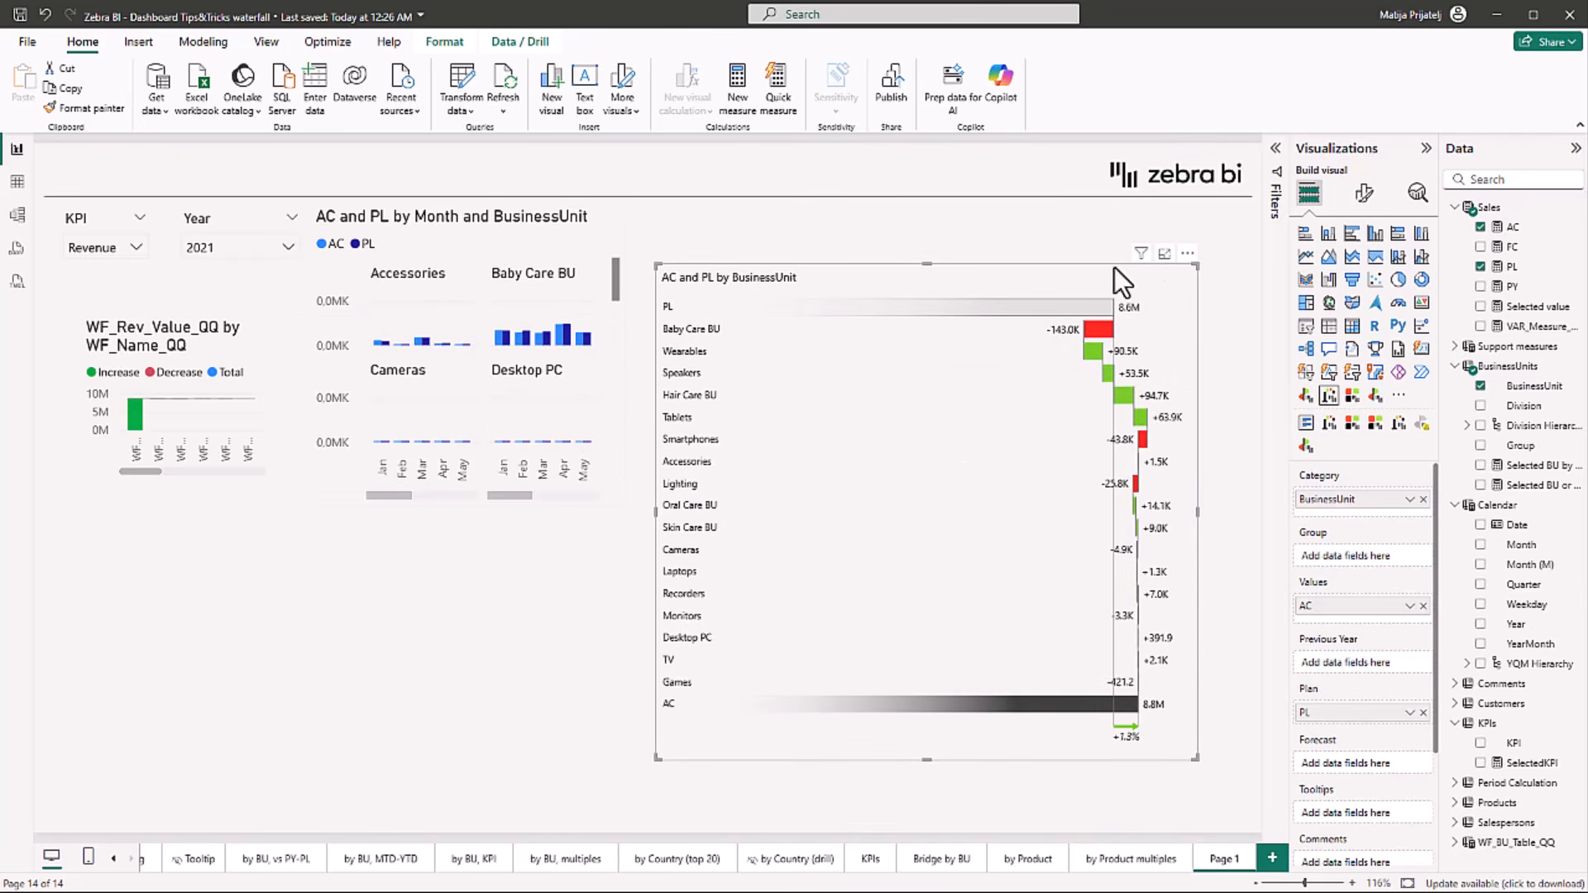
# Turn off Show vertical axis in the chart settings of the AC and PL by BusinessUnit waterfall
pyautogui.click(1365, 194)
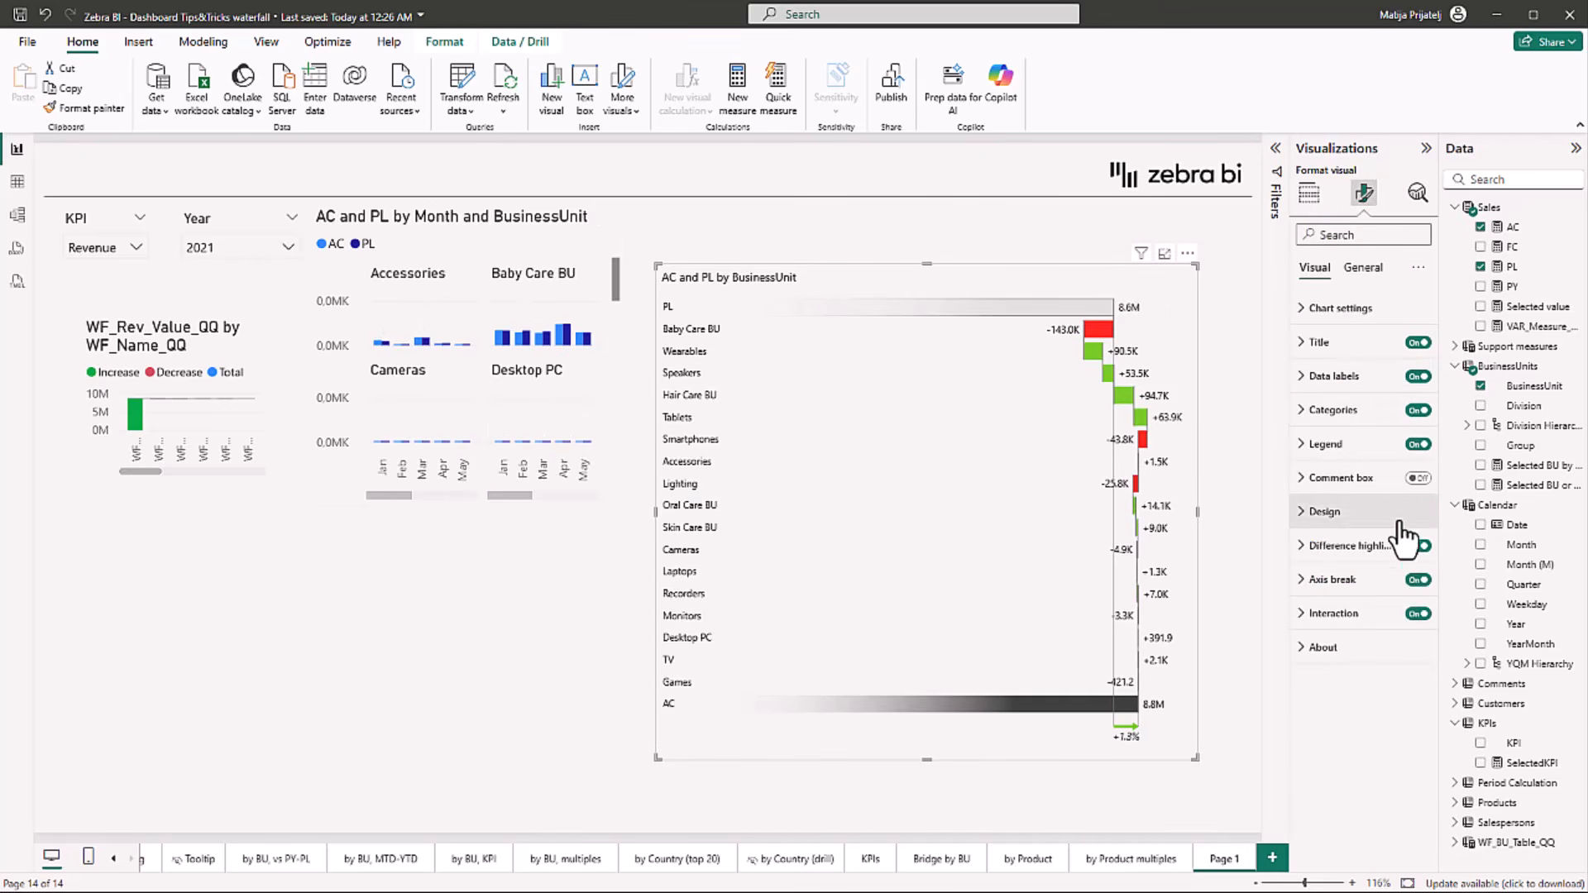
pyautogui.click(1303, 308)
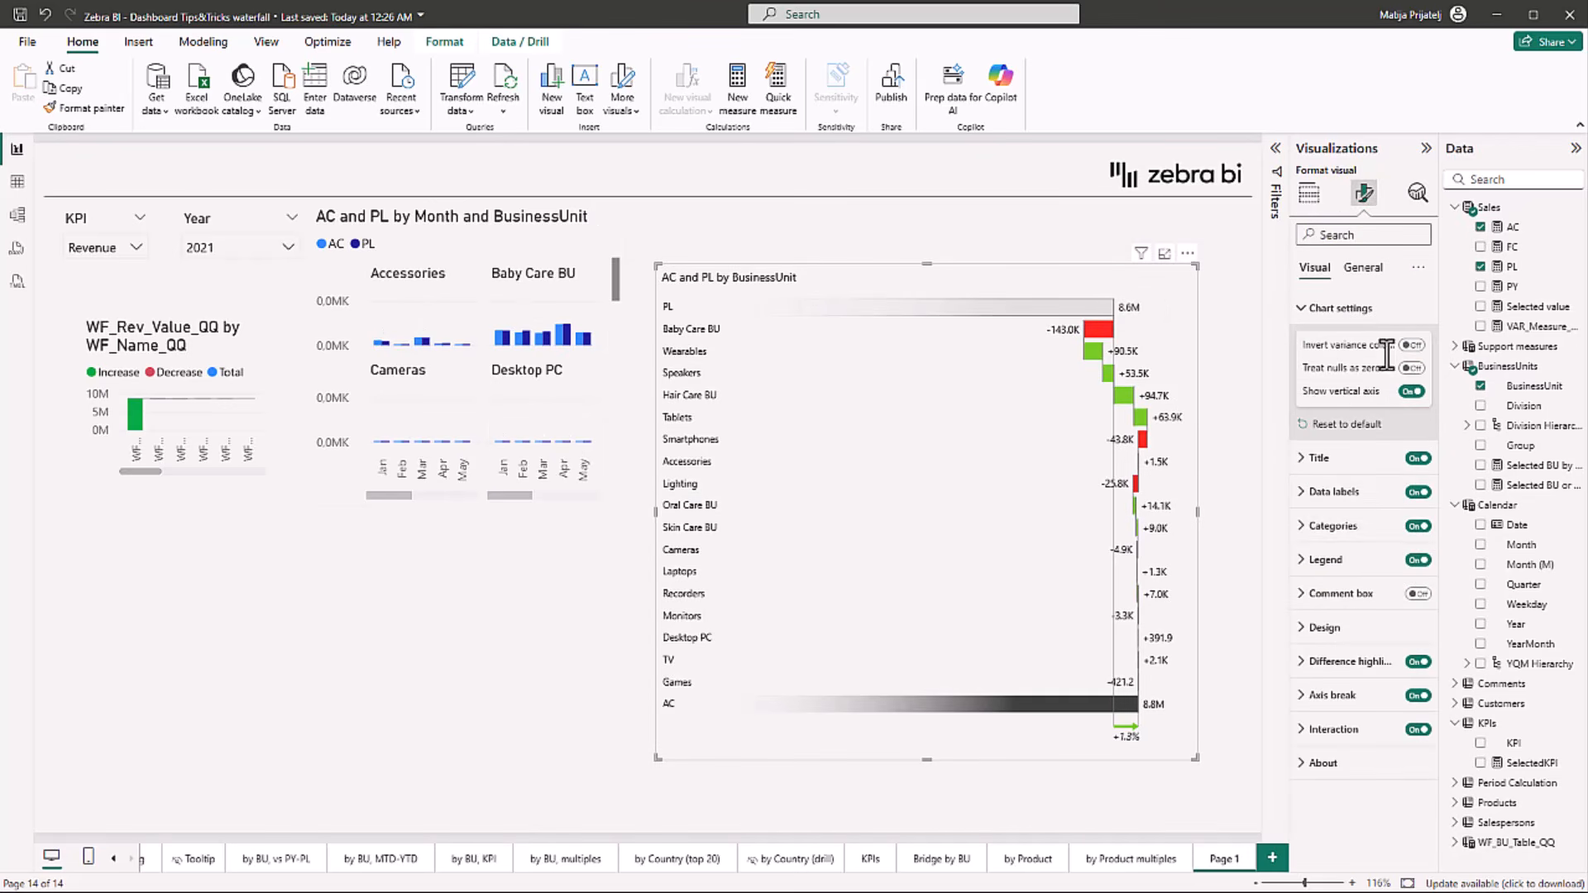
pyautogui.click(1411, 392)
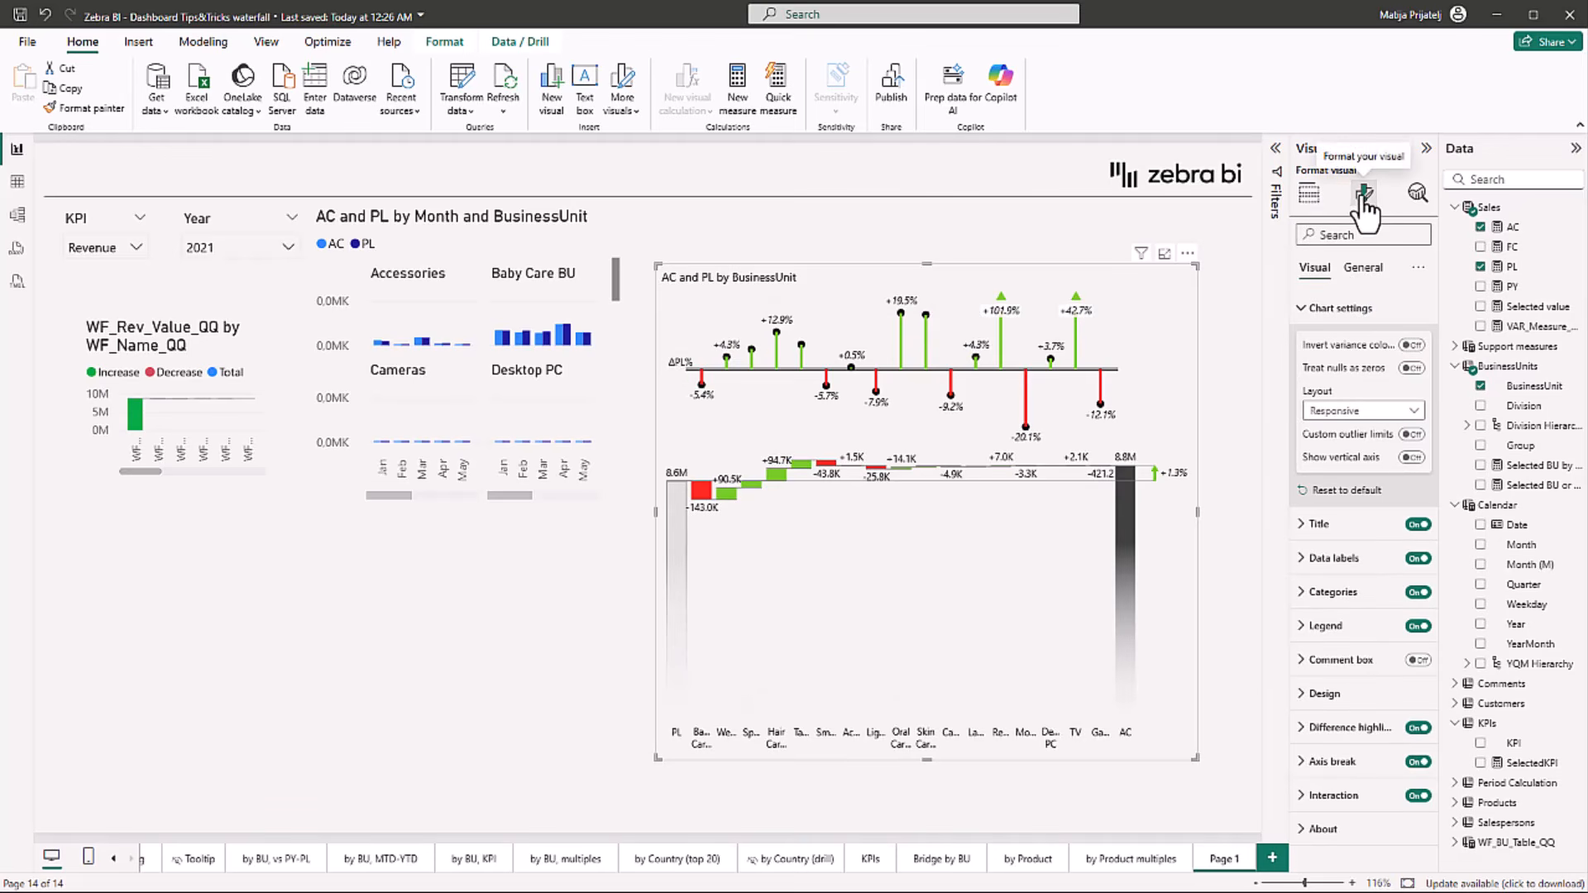
# Split the waterfall into small multiples with BusinessUnit as Group and Month as Category, and widen the visual slightly
pyautogui.click(1308, 193)
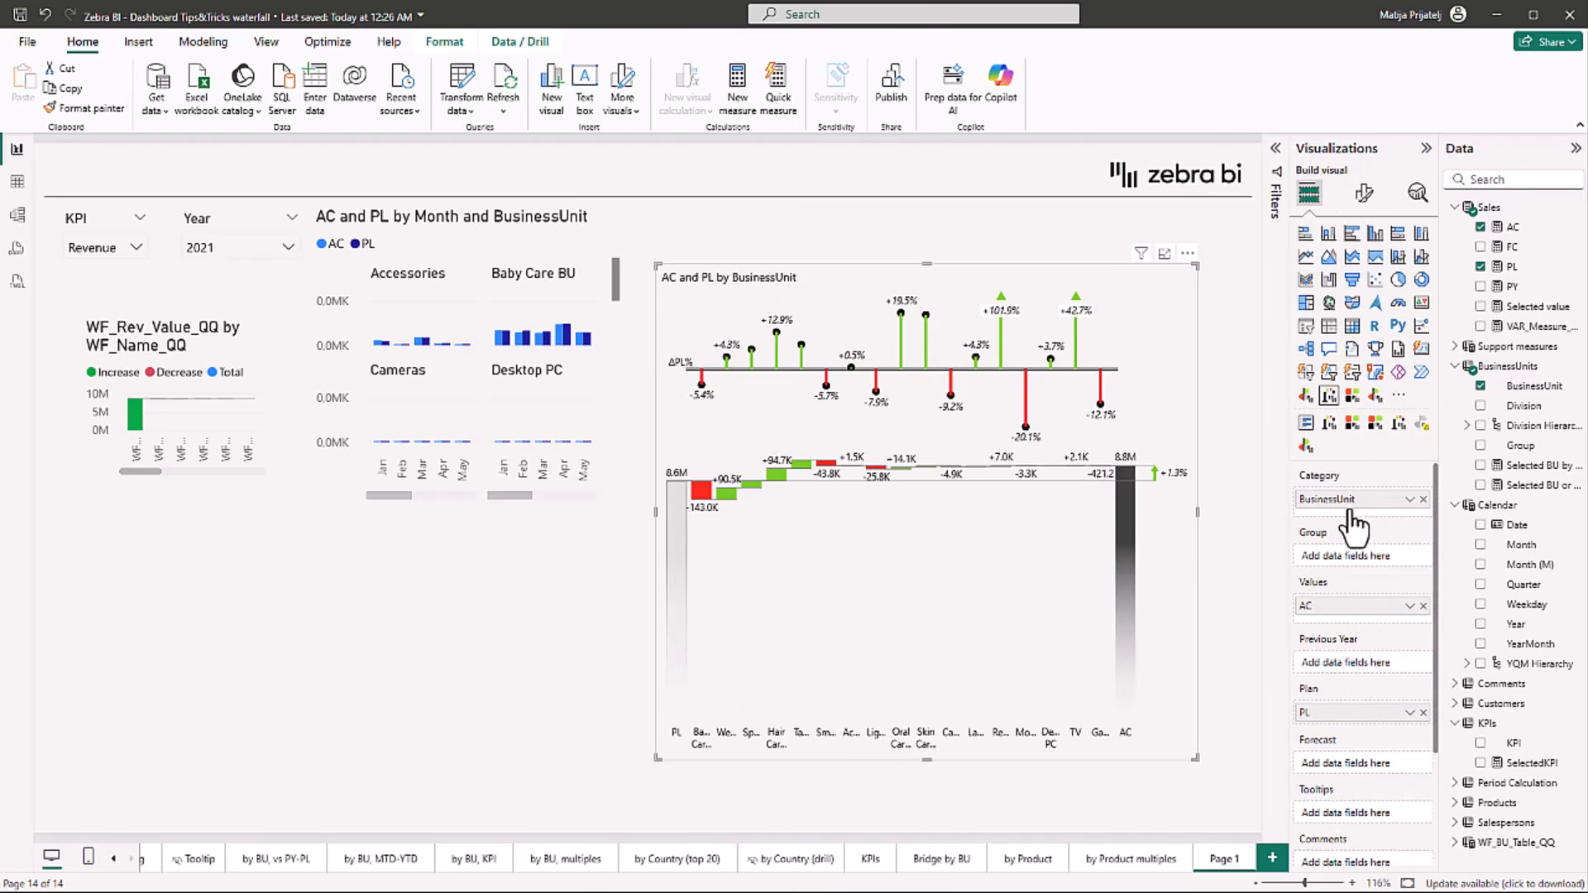
pyautogui.moveTo(1351, 514); pyautogui.dragTo(1352, 567)
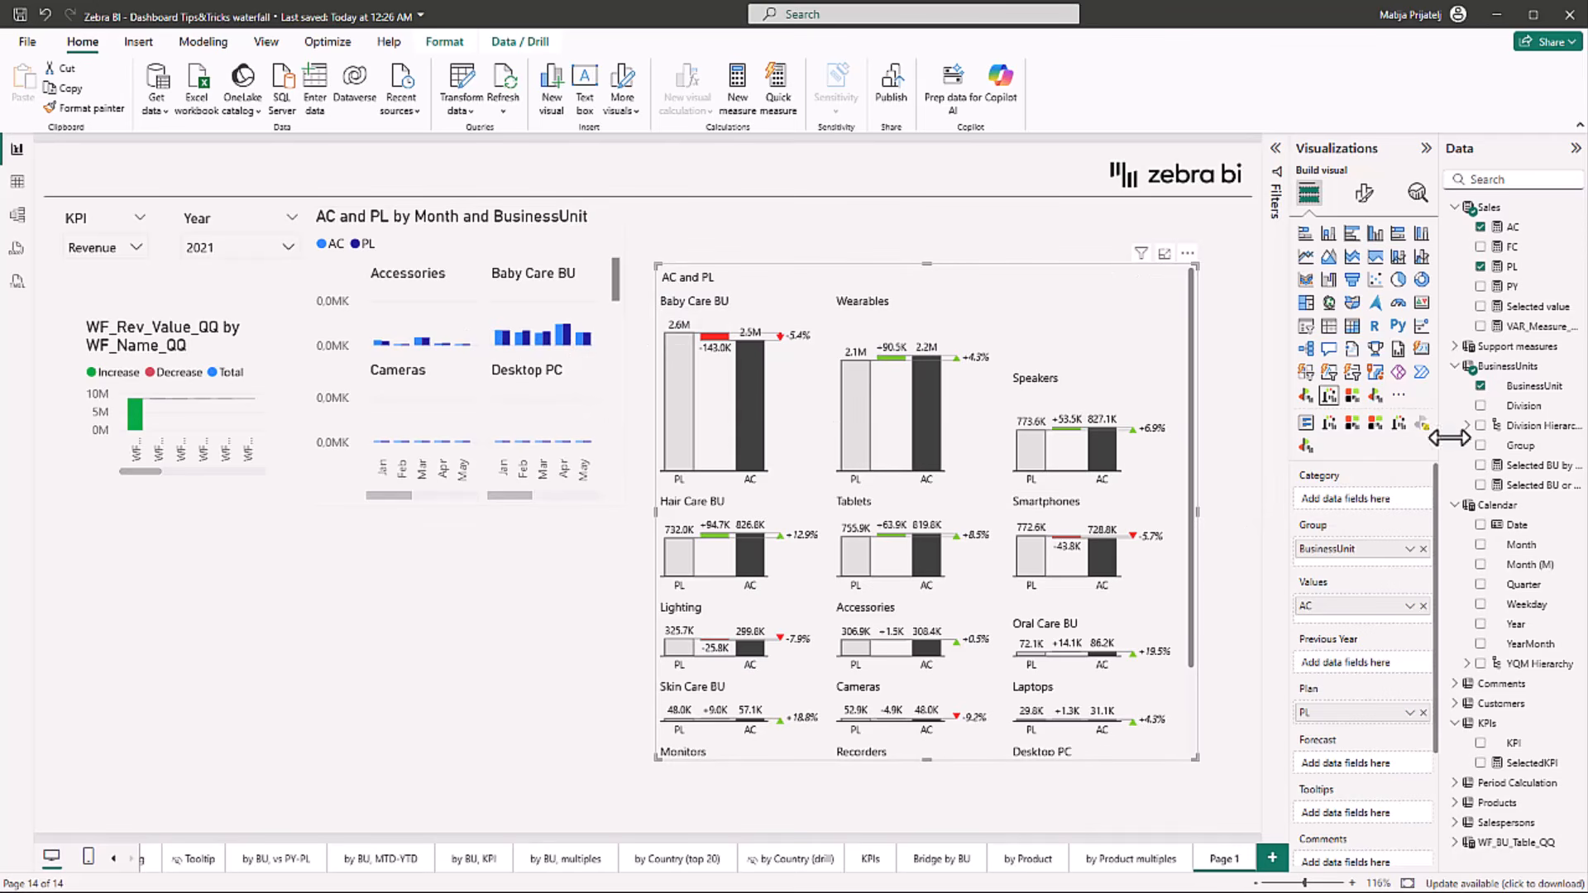
pyautogui.moveTo(1532, 550); pyautogui.dragTo(1364, 503)
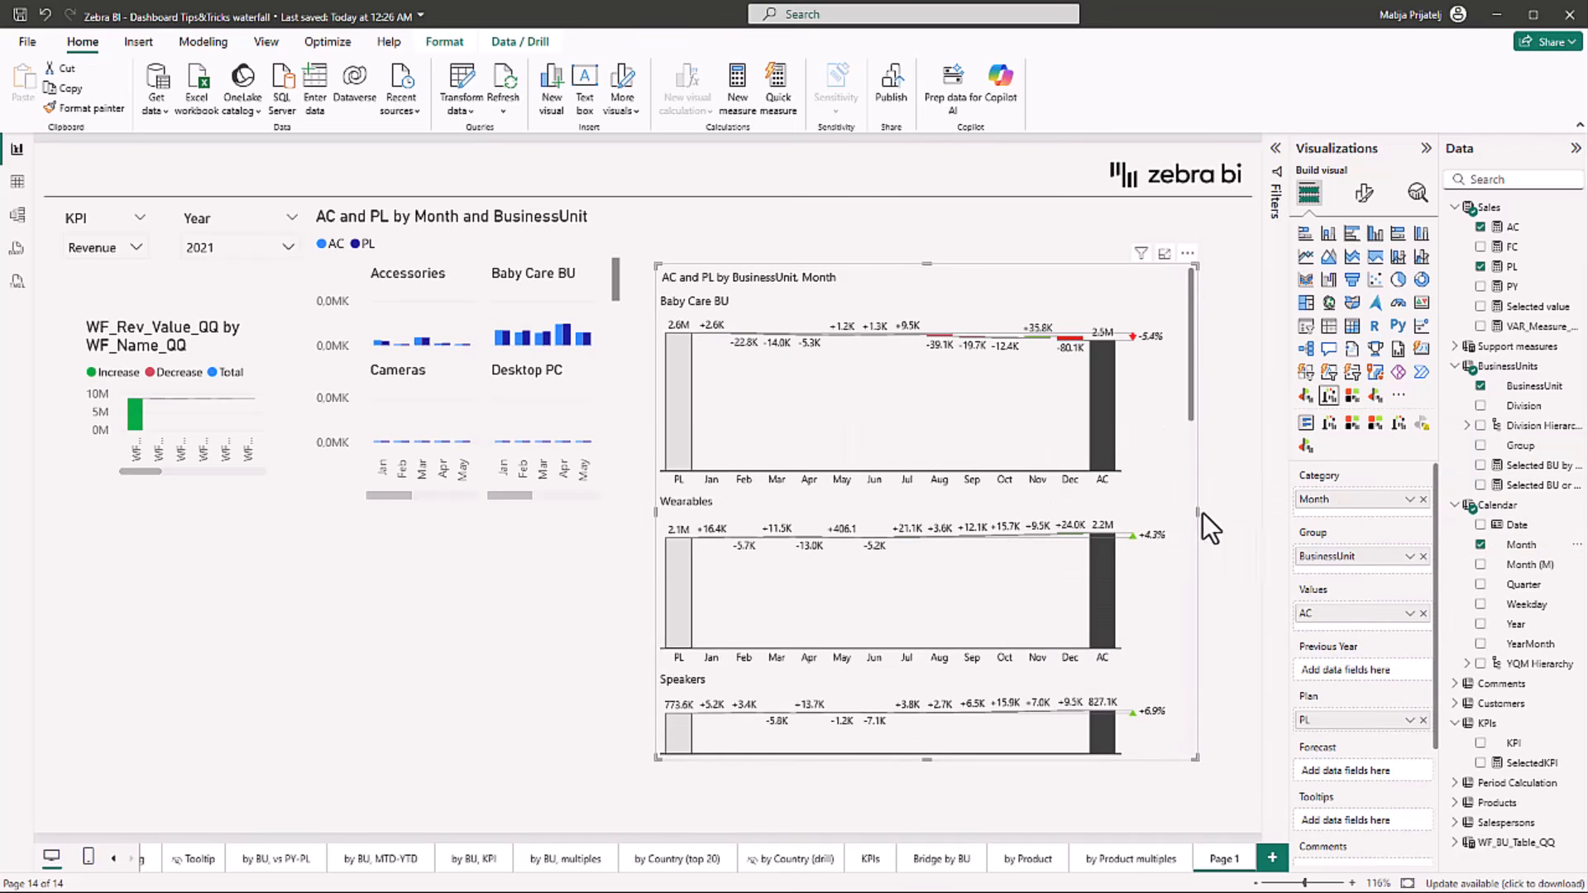
pyautogui.moveTo(1202, 513); pyautogui.dragTo(1237, 513)
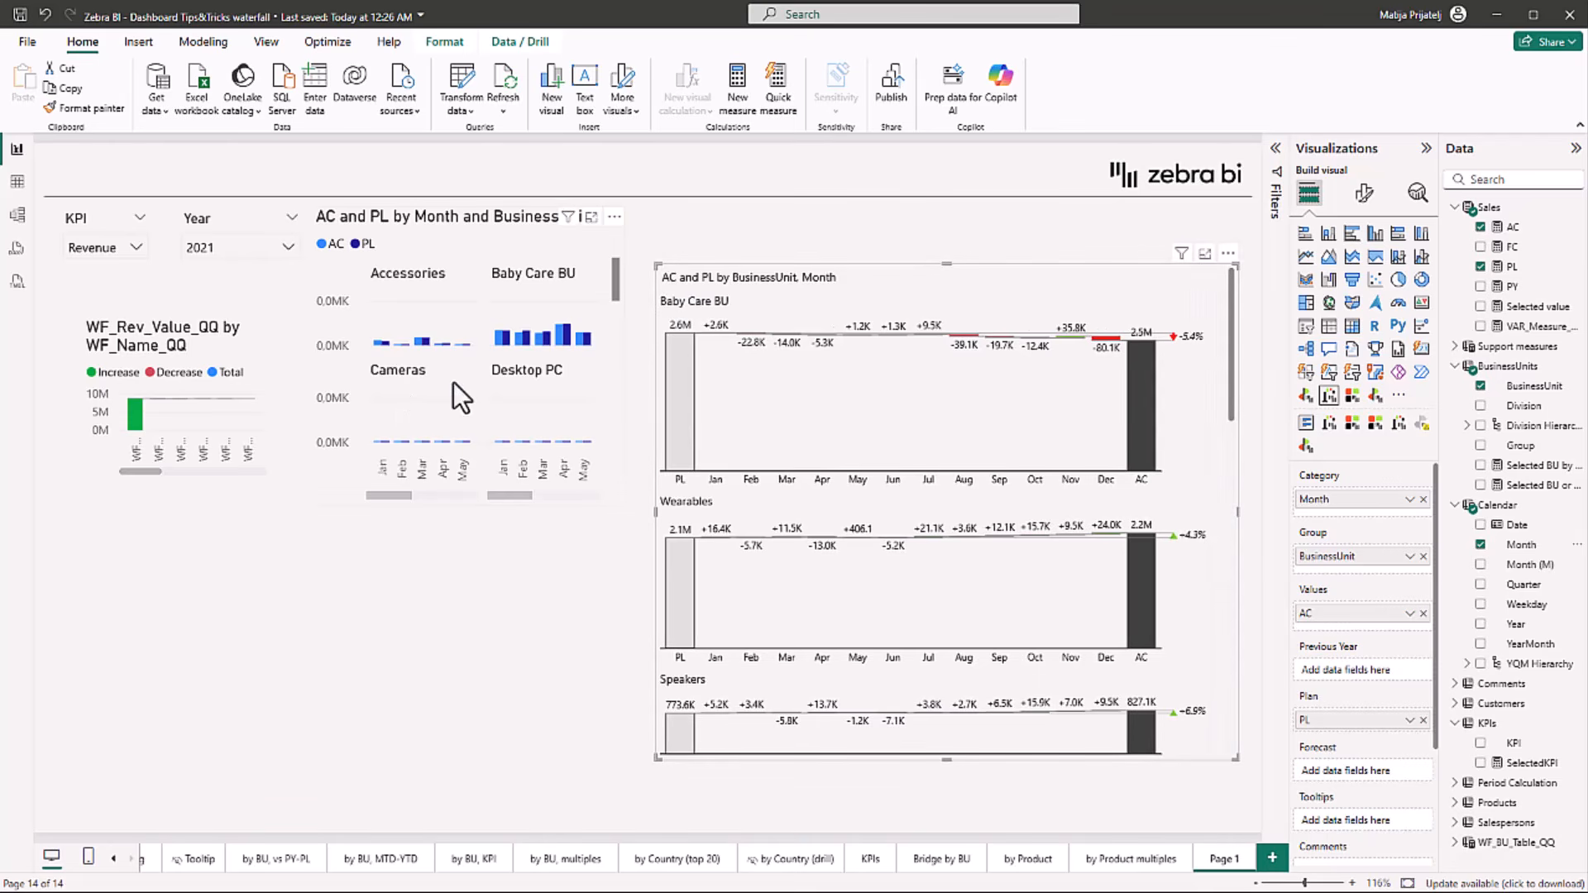
# Move the AC and PL by Month and BusinessUnit column chart below the WF_Rev_Value_QQ chart
pyautogui.click(439, 513)
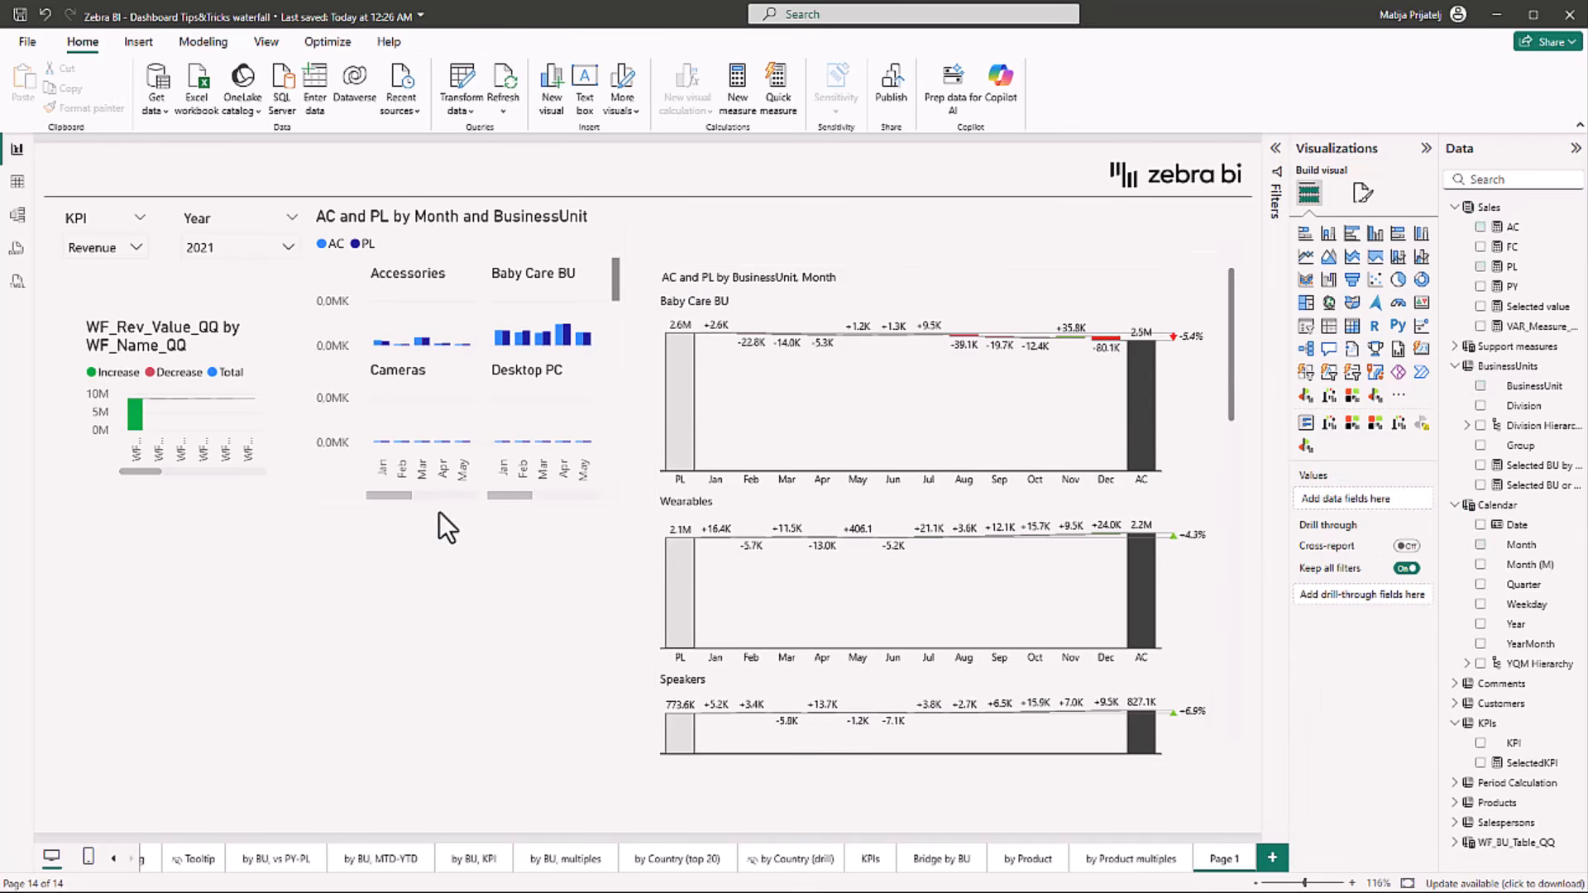
pyautogui.click(346, 484)
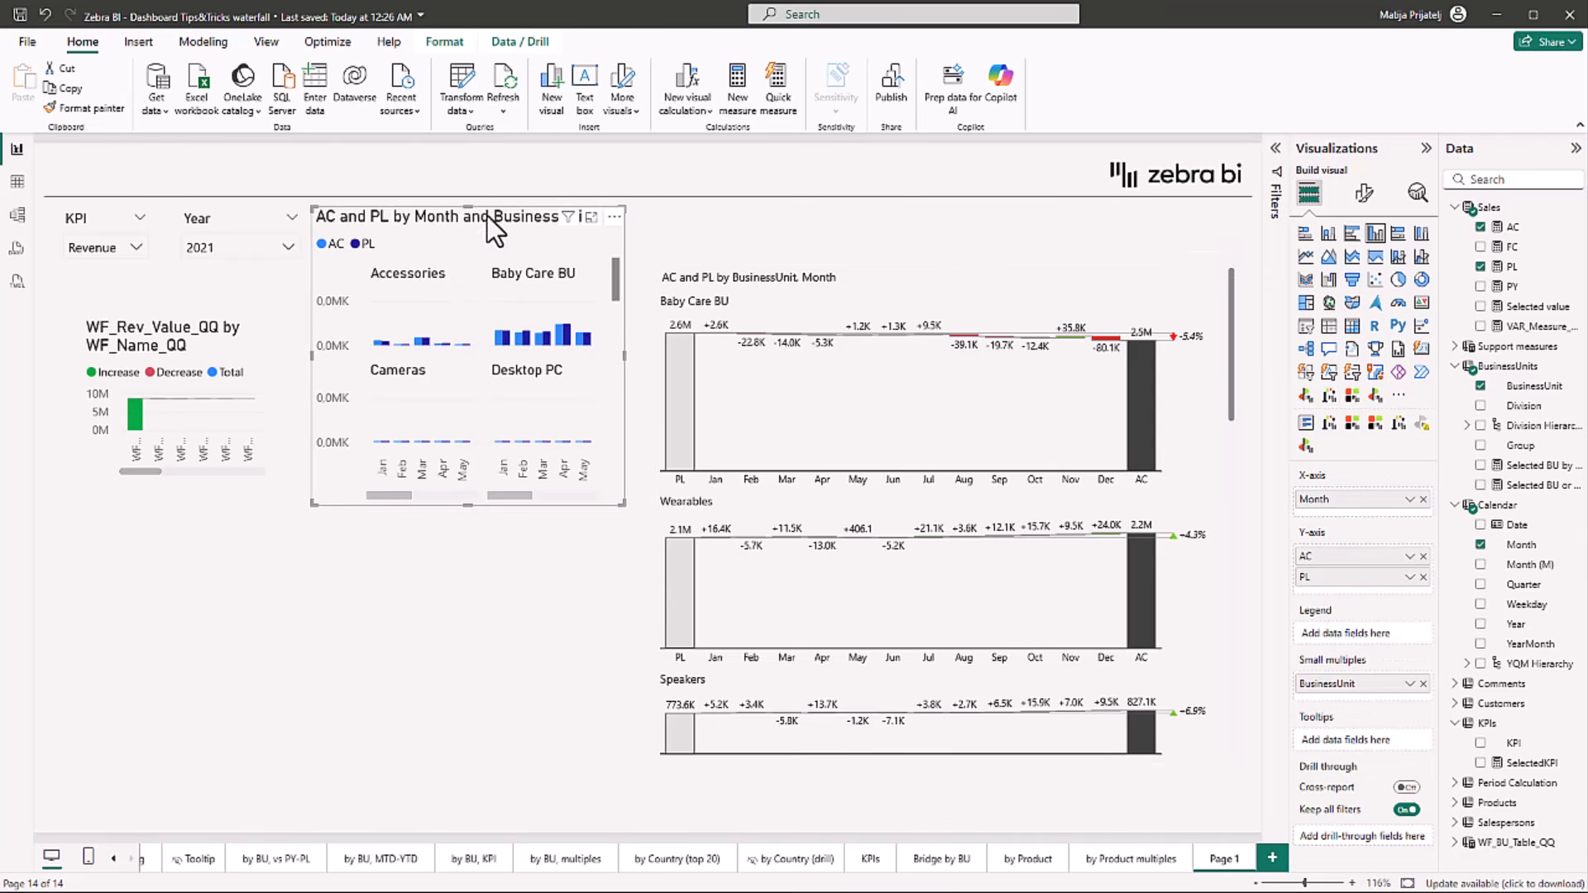
pyautogui.moveTo(494, 227); pyautogui.dragTo(236, 518)
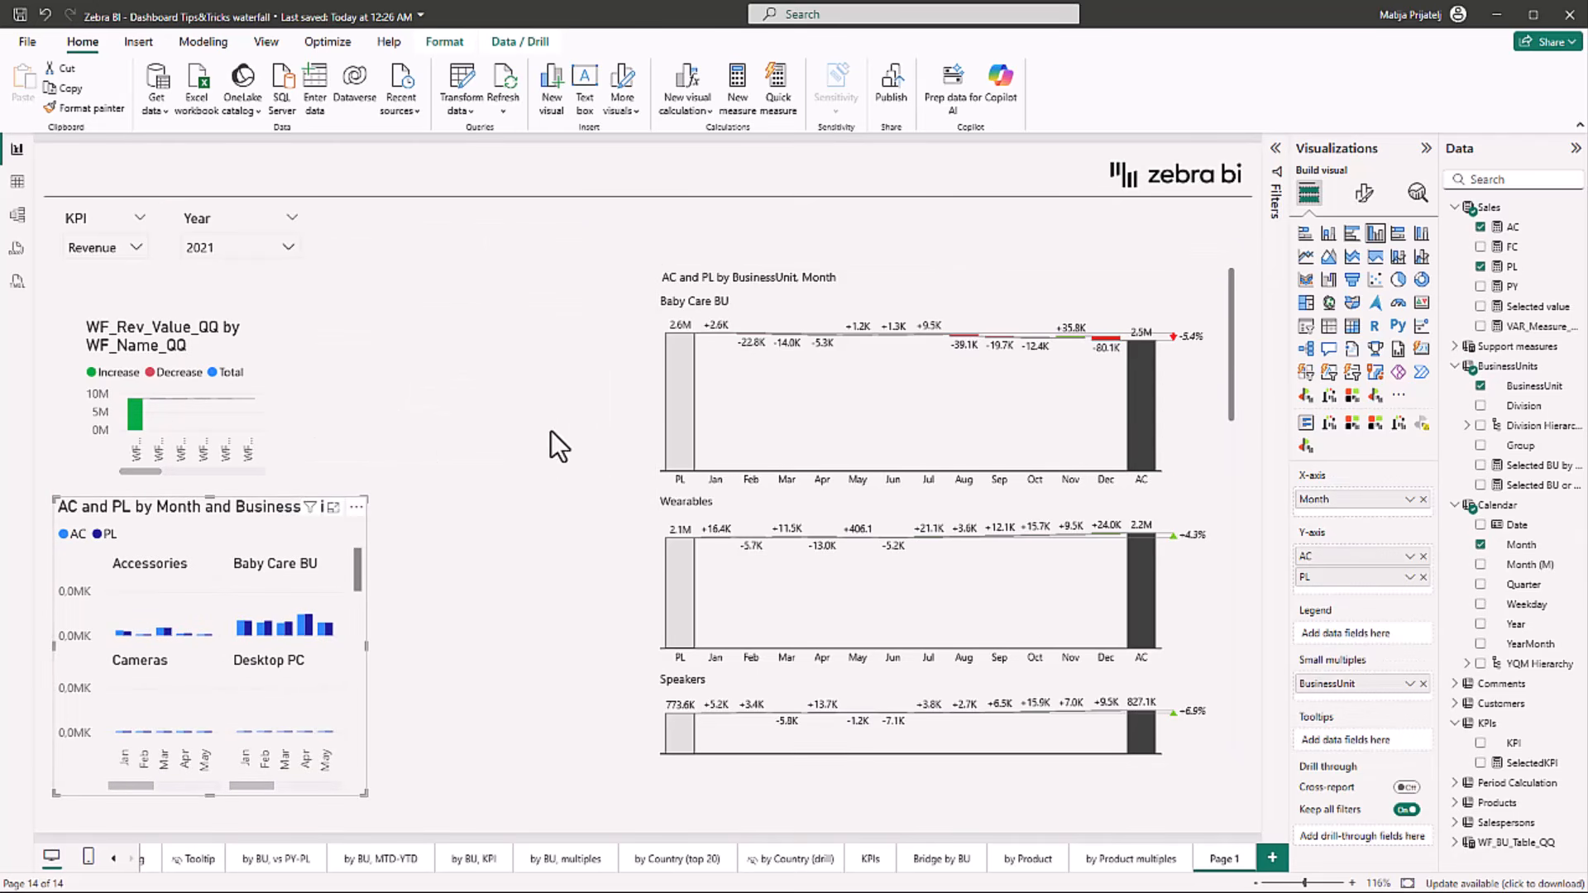
# Enlarge the AC and PL by BusinessUnit, Month waterfall visual to fill the free canvas beside the two native charts
pyautogui.click(587, 437)
pyautogui.click(655, 500)
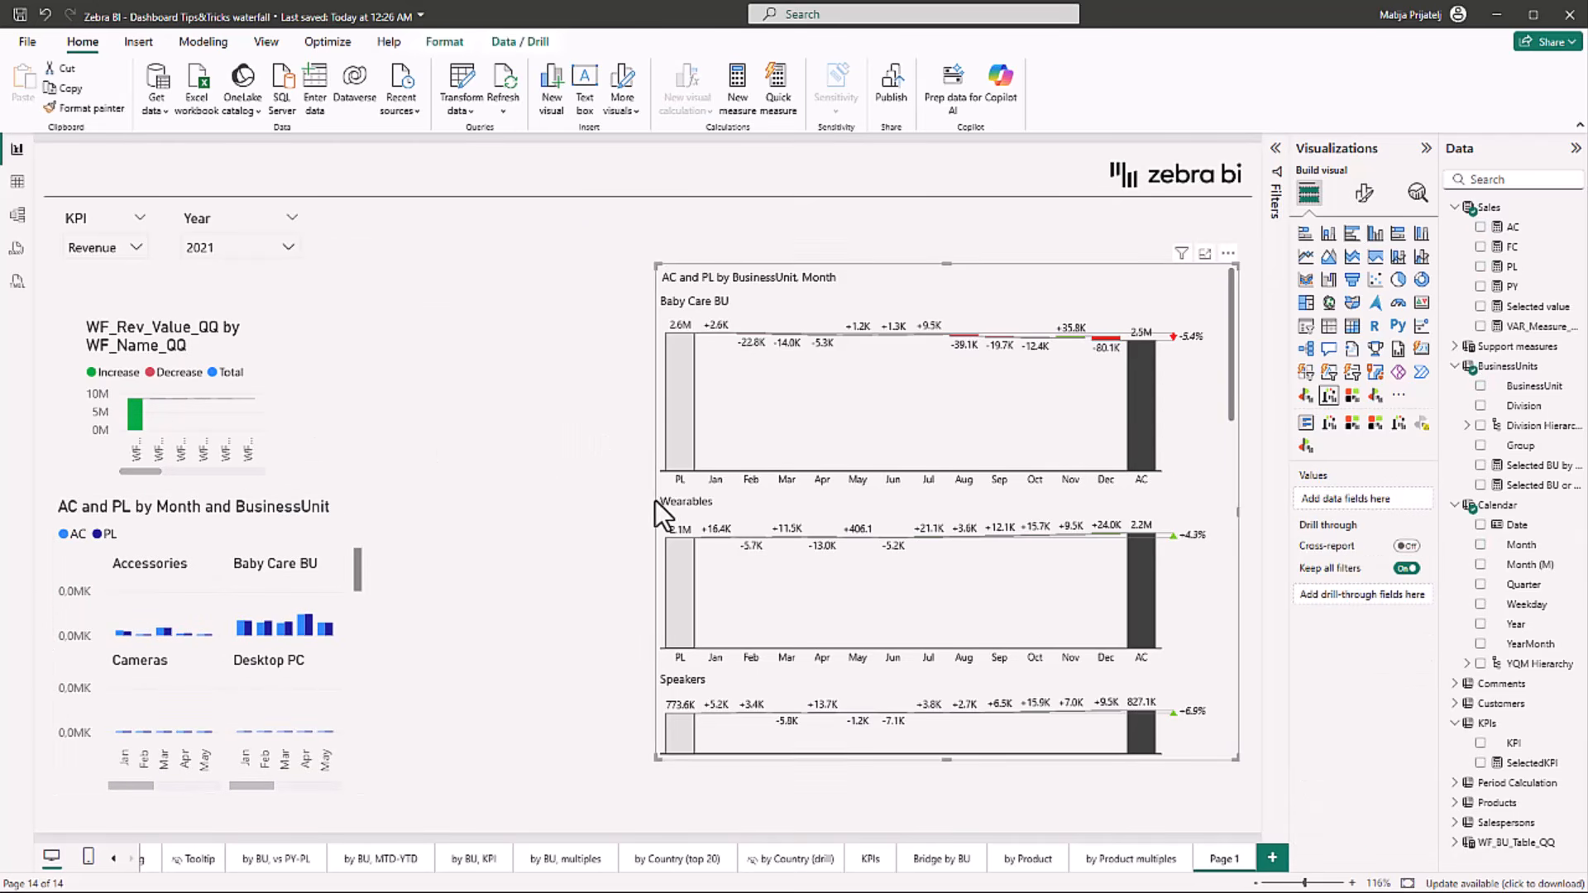
pyautogui.moveTo(655, 513); pyautogui.dragTo(445, 494)
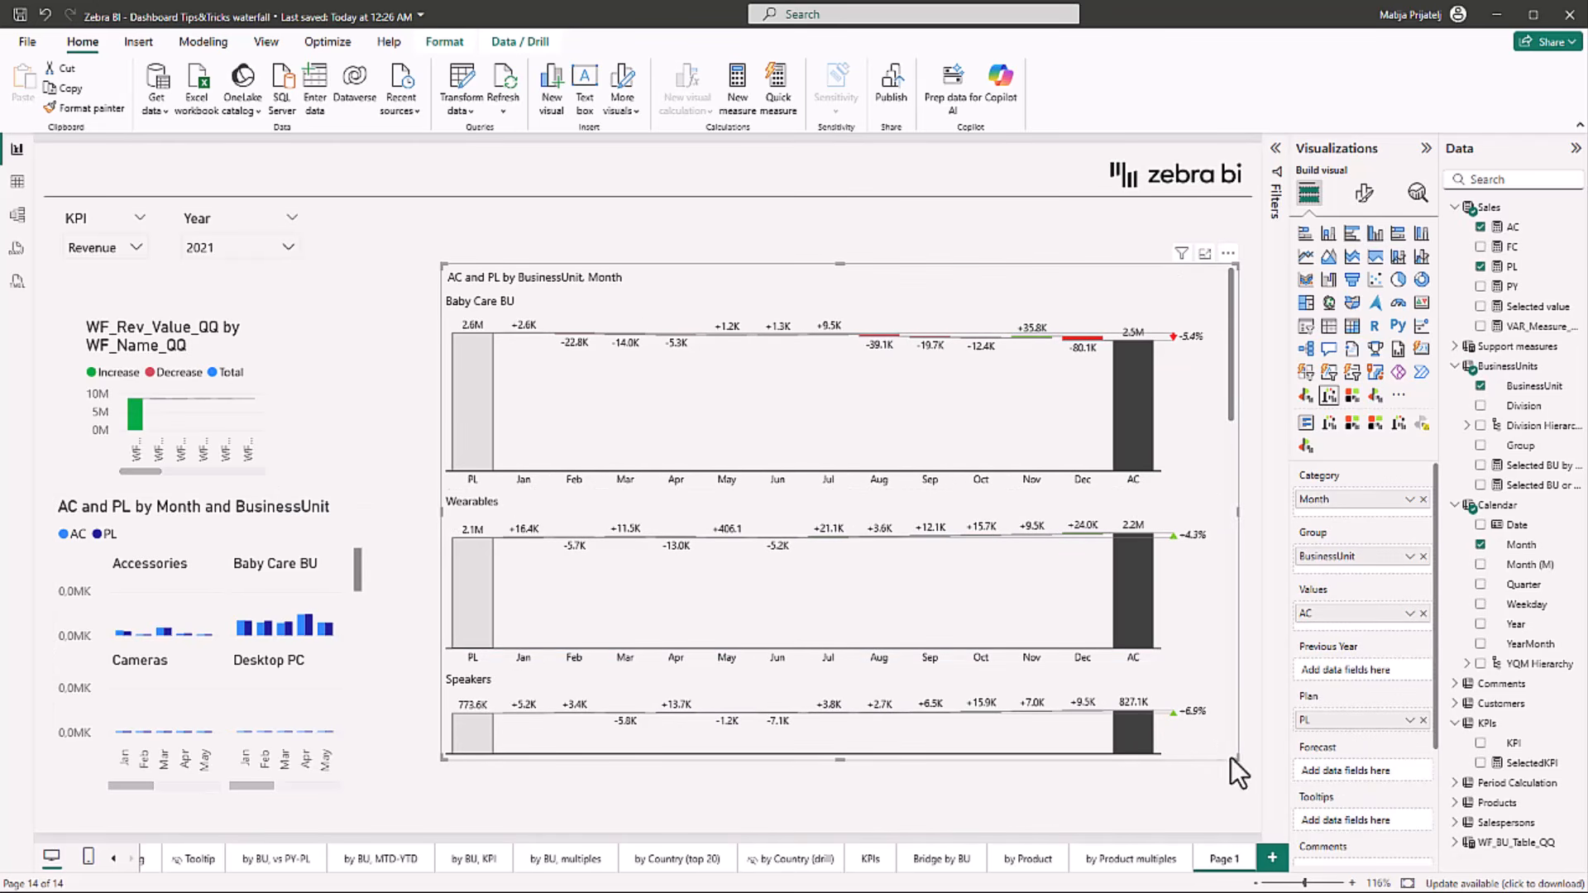
pyautogui.moveTo(1231, 758); pyautogui.dragTo(1215, 796)
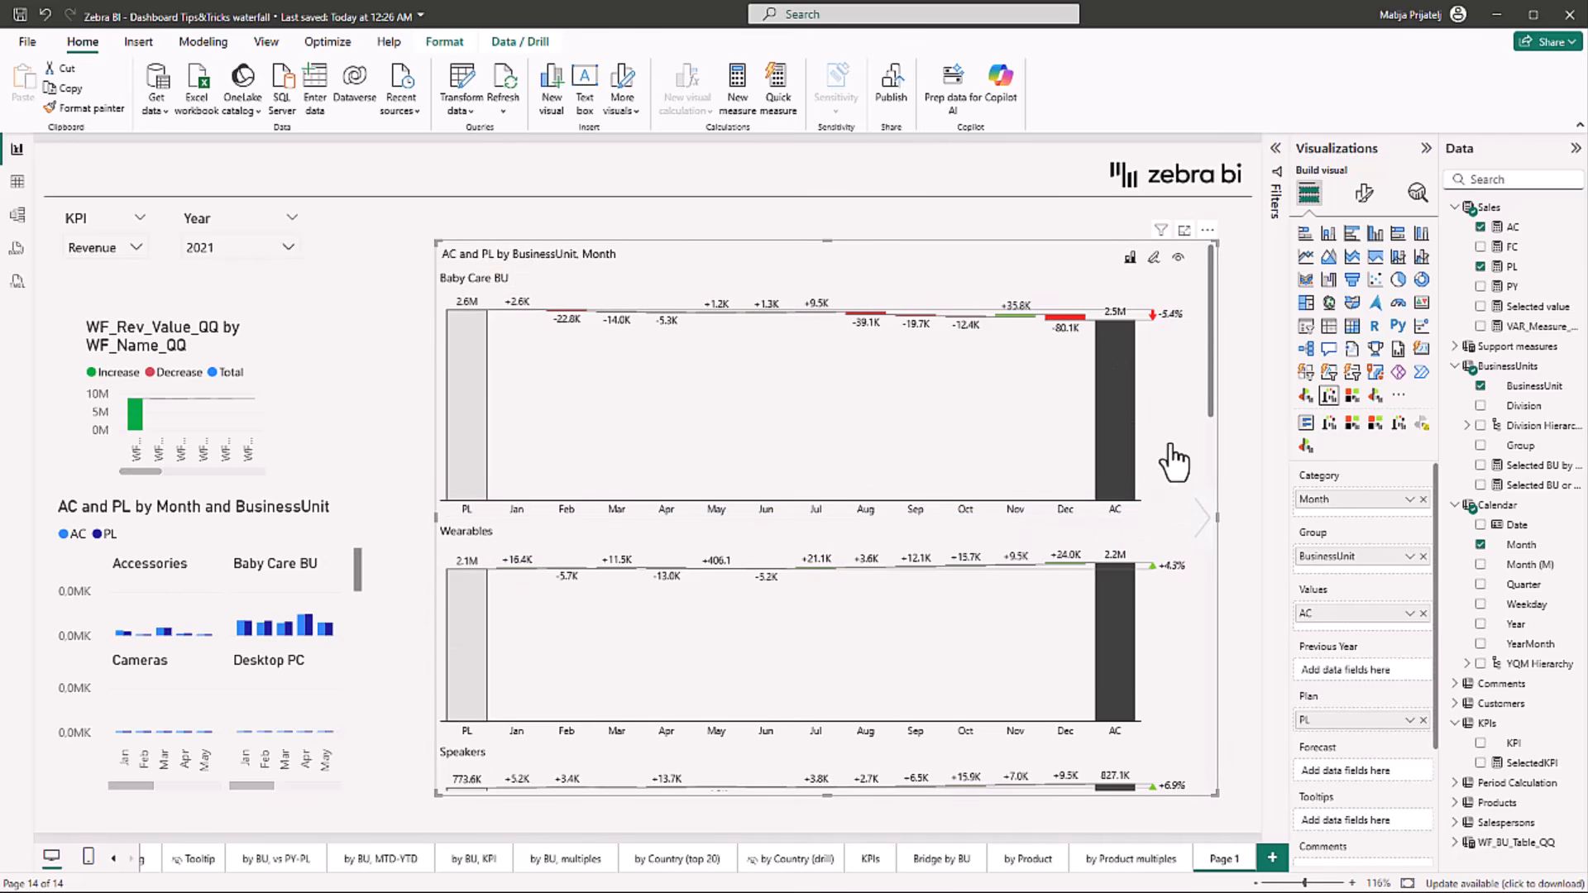
# Apply the axis break to the total columns of the waterfall small multiples and turn off the difference highlight
pyautogui.click(1120, 432)
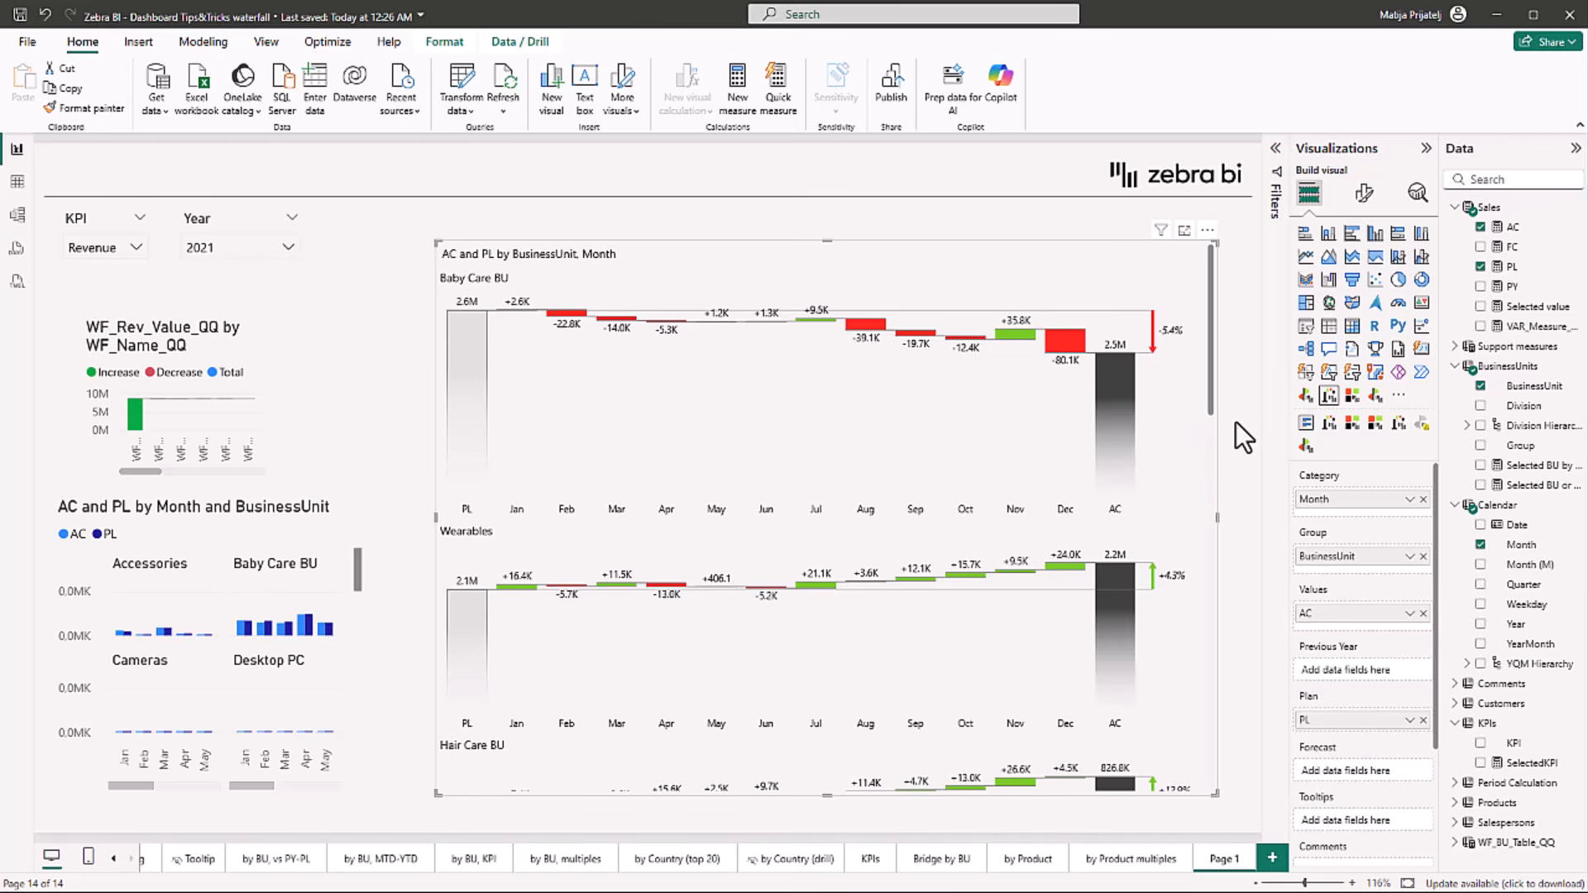
pyautogui.click(1365, 194)
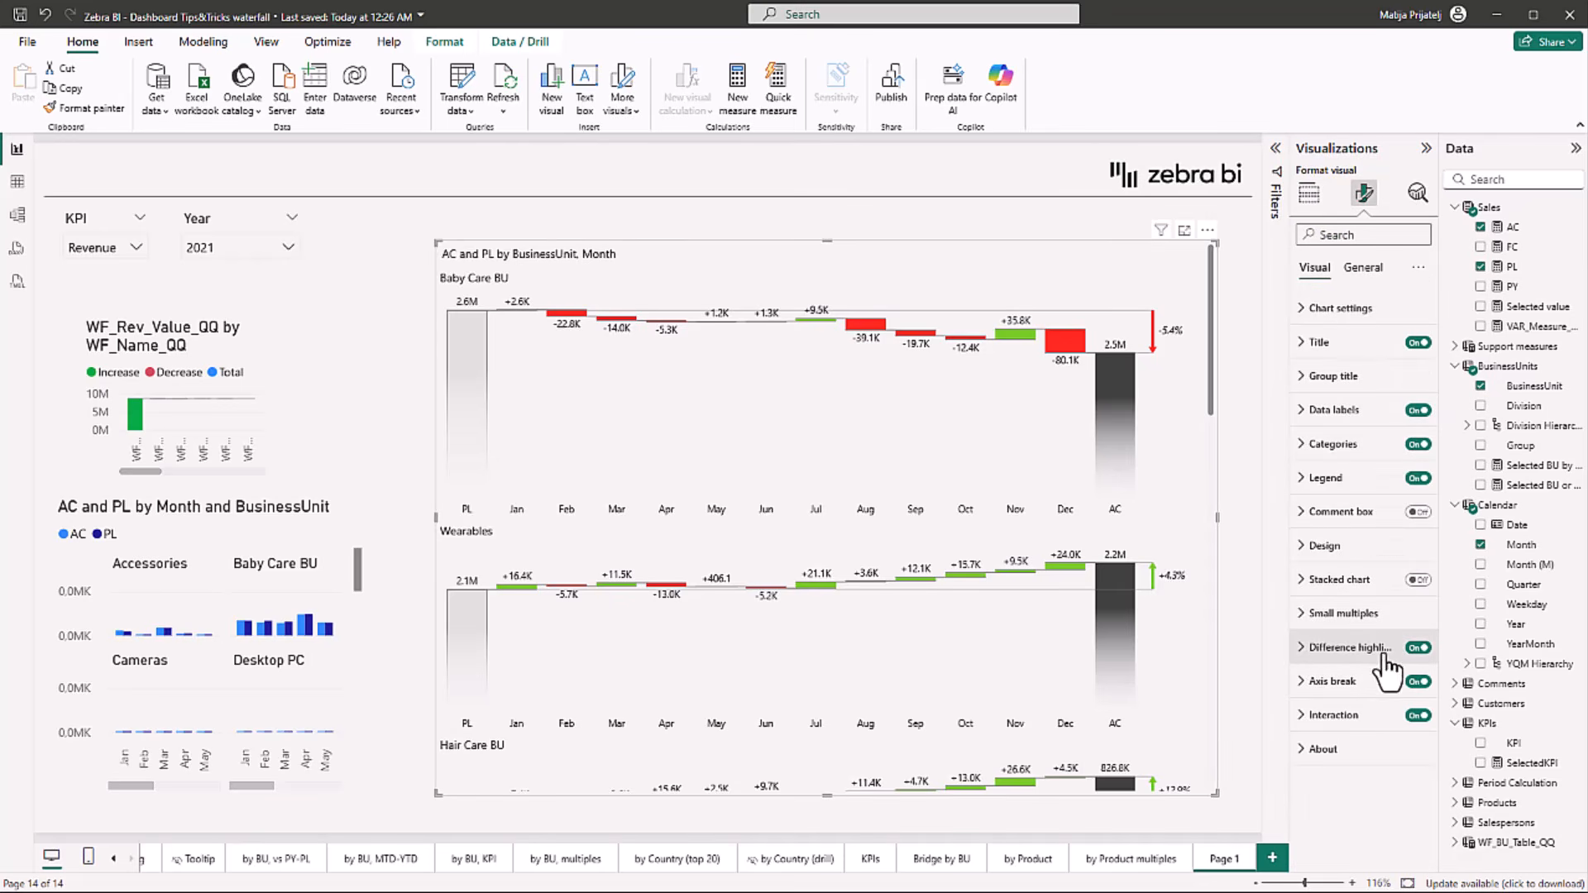
pyautogui.click(1417, 647)
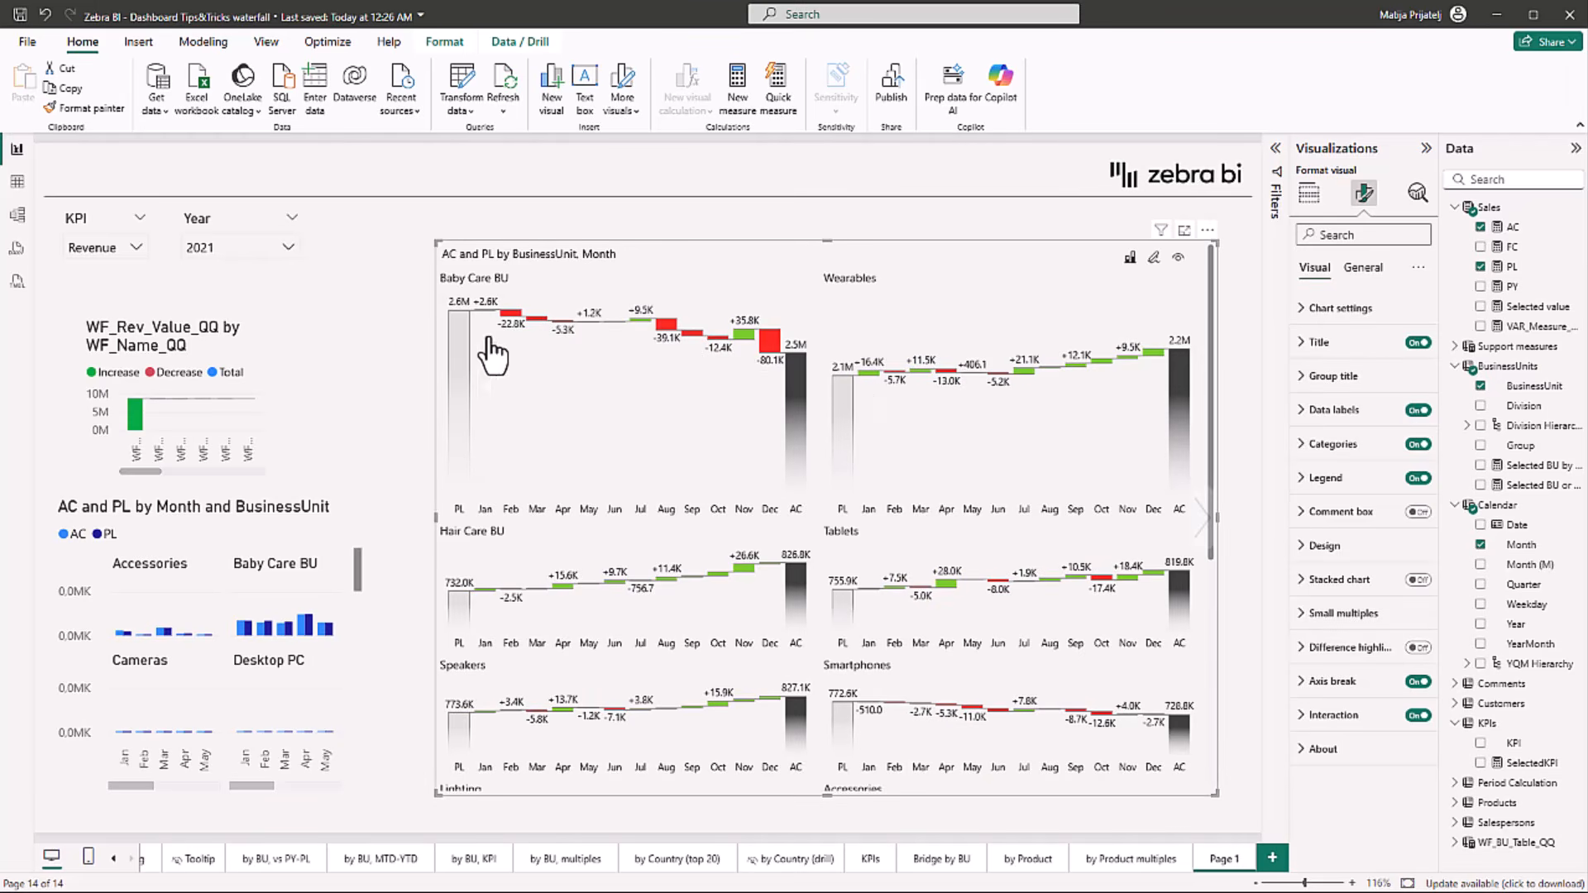
# Review the business-unit waterfalls and remove the axis break from their PL and AC total columns
pyautogui.moveTo(457, 339)
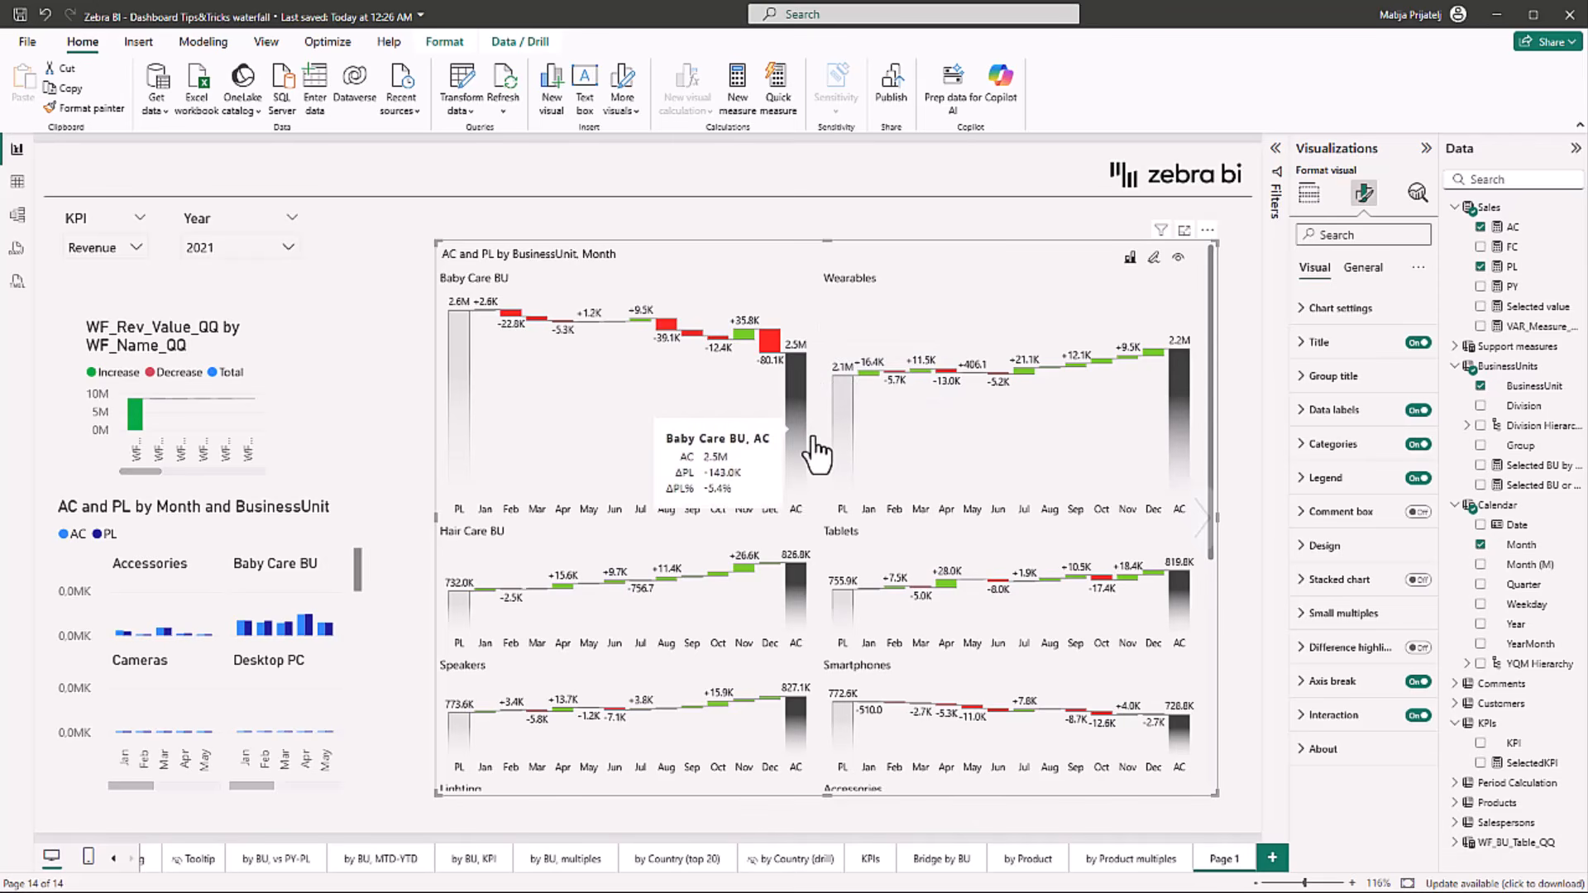
pyautogui.click(1247, 460)
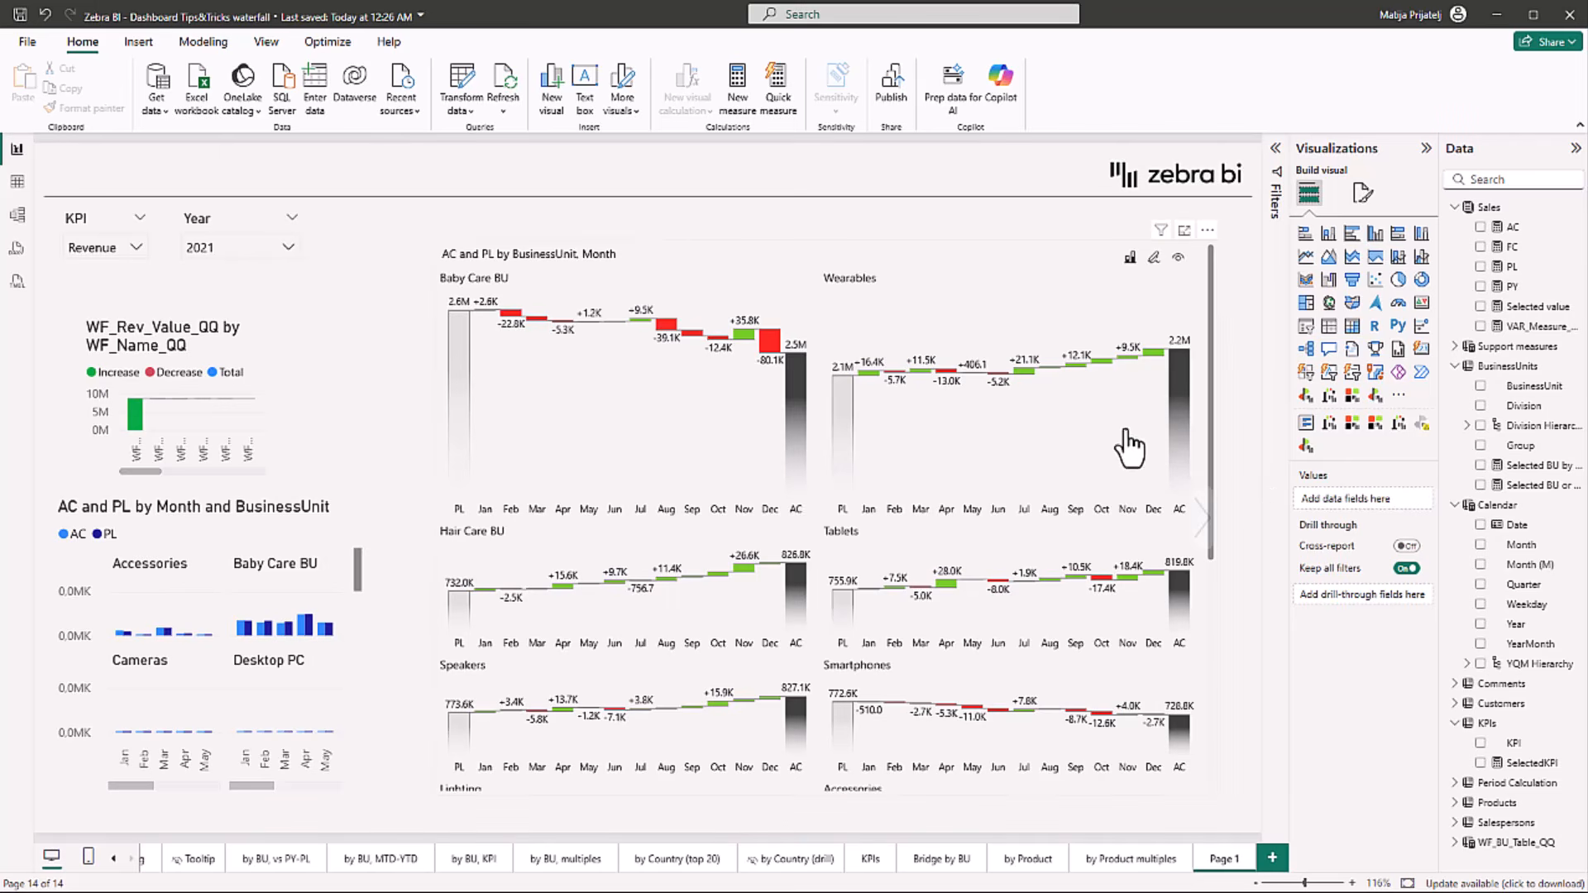
pyautogui.scroll(-5, 1104, 426)
pyautogui.scroll(5, 1103, 430)
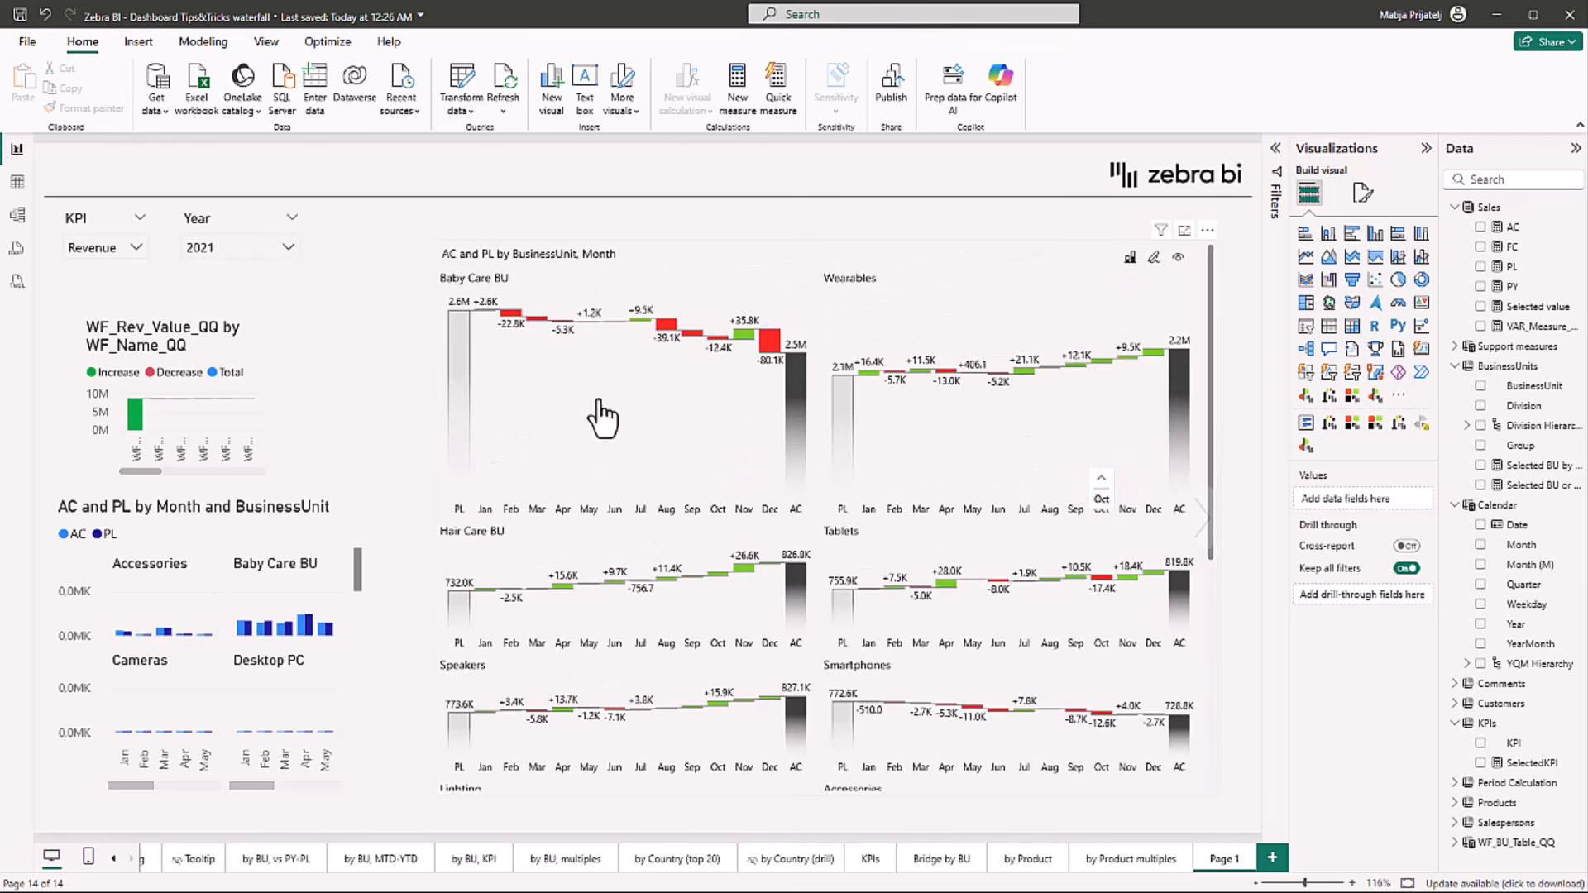
pyautogui.click(846, 418)
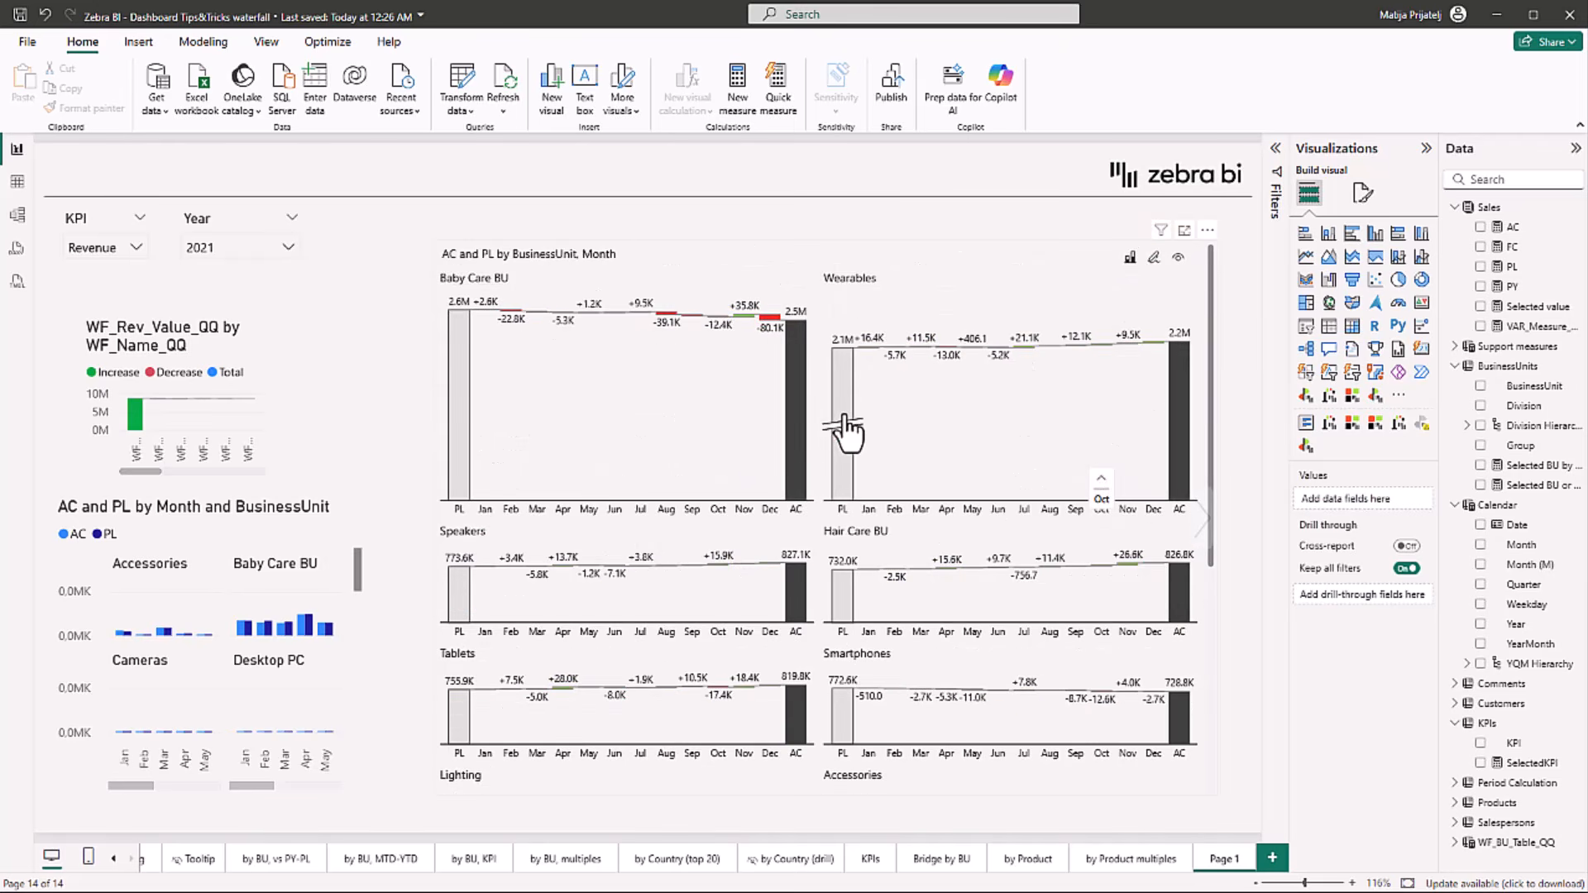